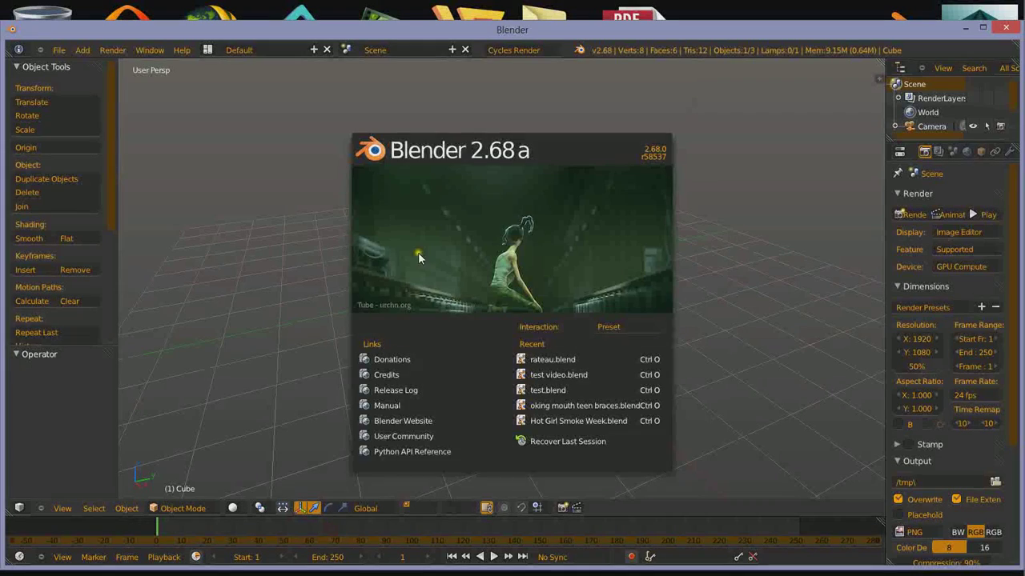
Dismiss the Blender 2.68a splash screen and bring up the list of screen layouts.
click(438, 300)
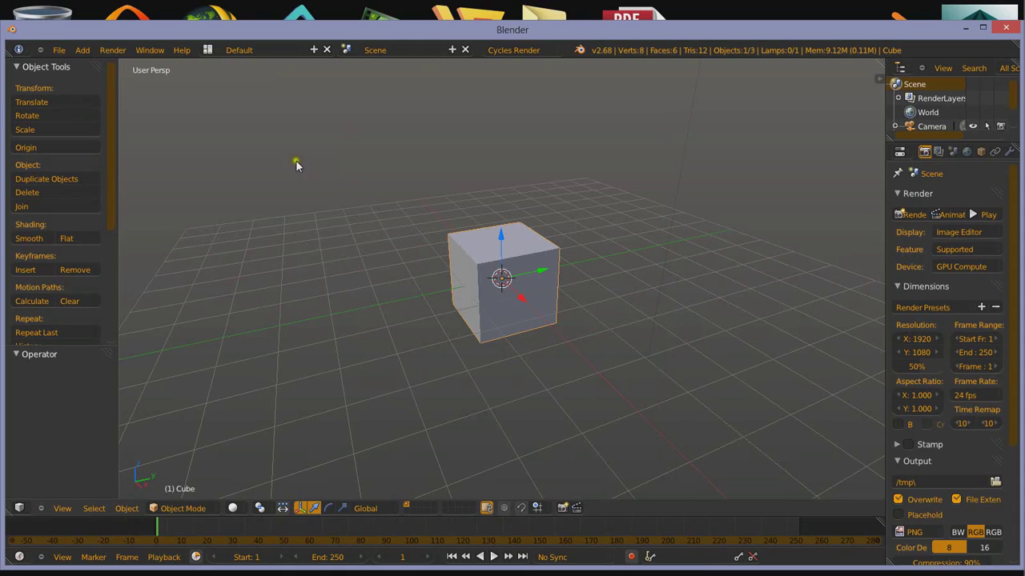
click(208, 50)
Switch to the Video Editing layout and pick the Chair Afanasiy and his friends mp4 as a movie strip.
click(256, 185)
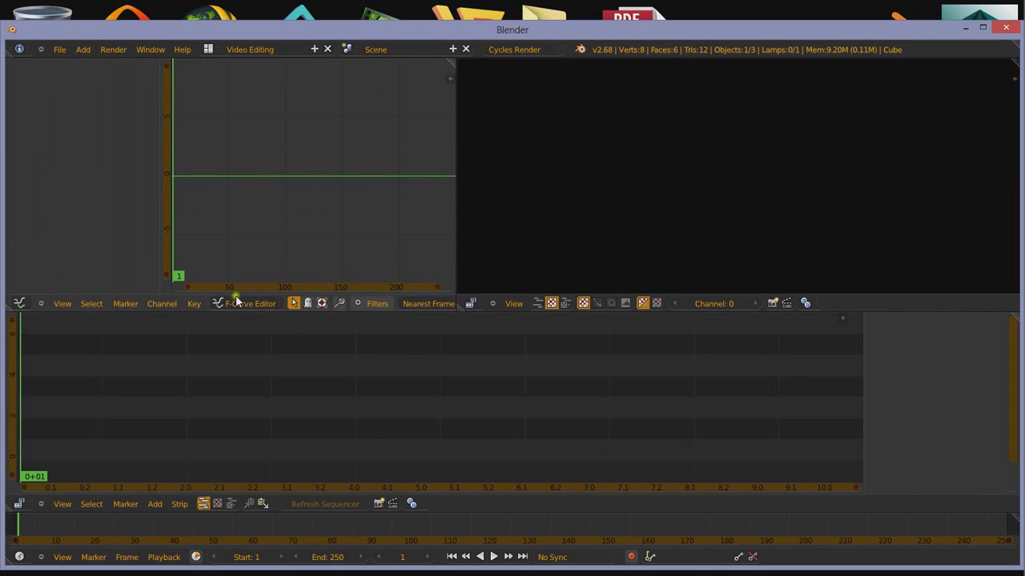
click(154, 503)
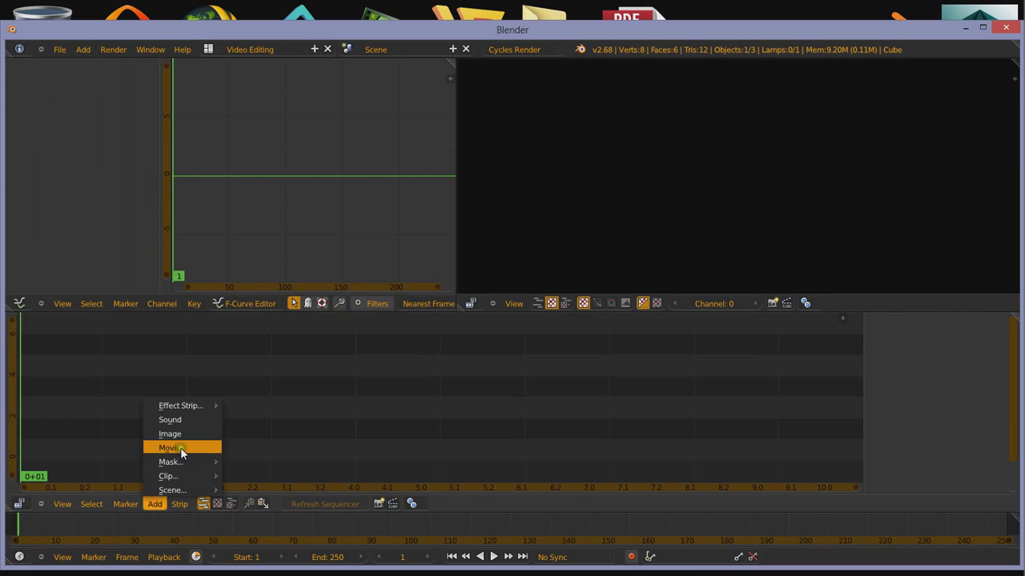
click(180, 447)
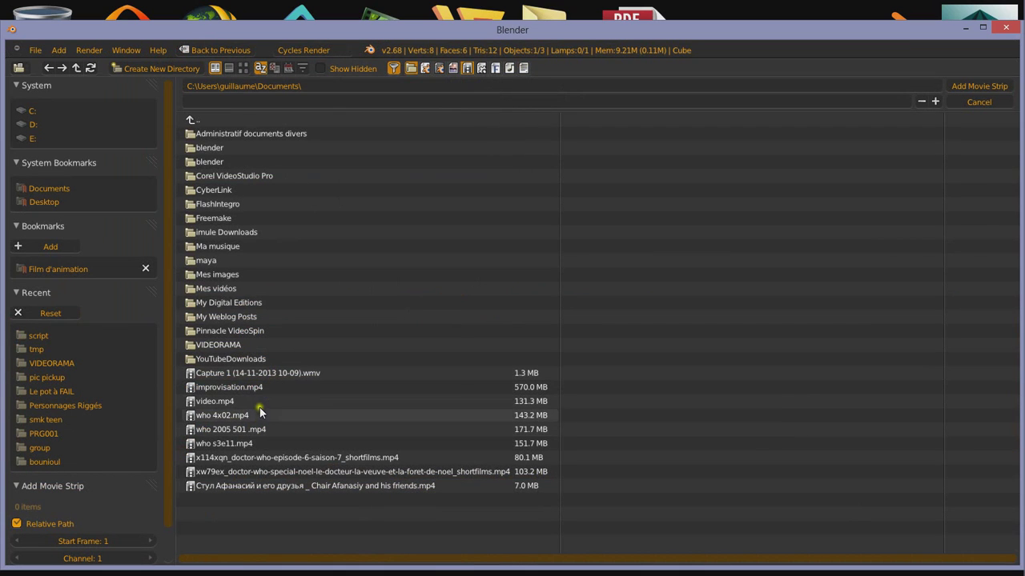
click(229, 387)
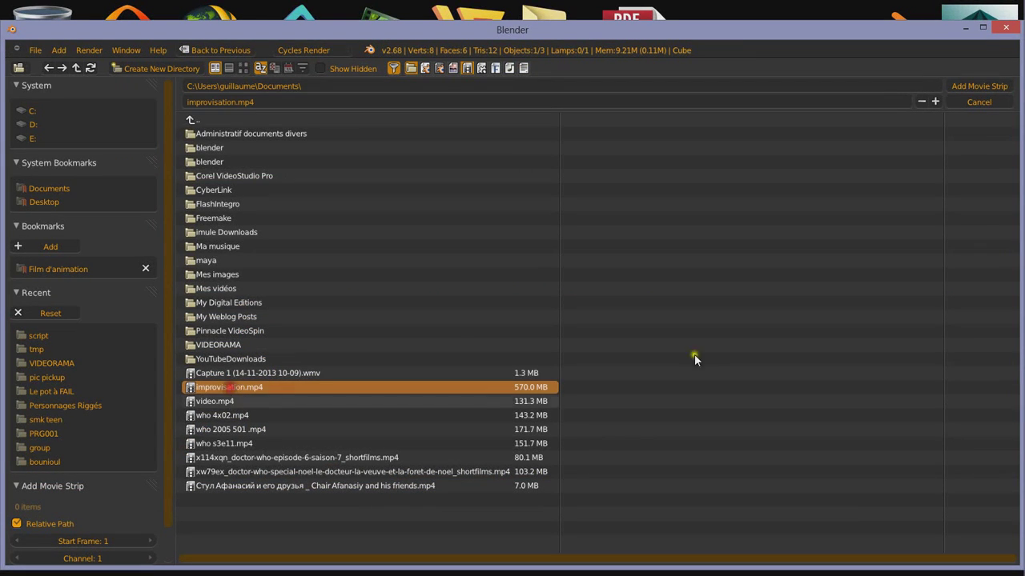
click(266, 488)
Add the Chair Afanasiy clip as 932-frame movie and sound strips, zooming the sequencer to fit them.
click(988, 85)
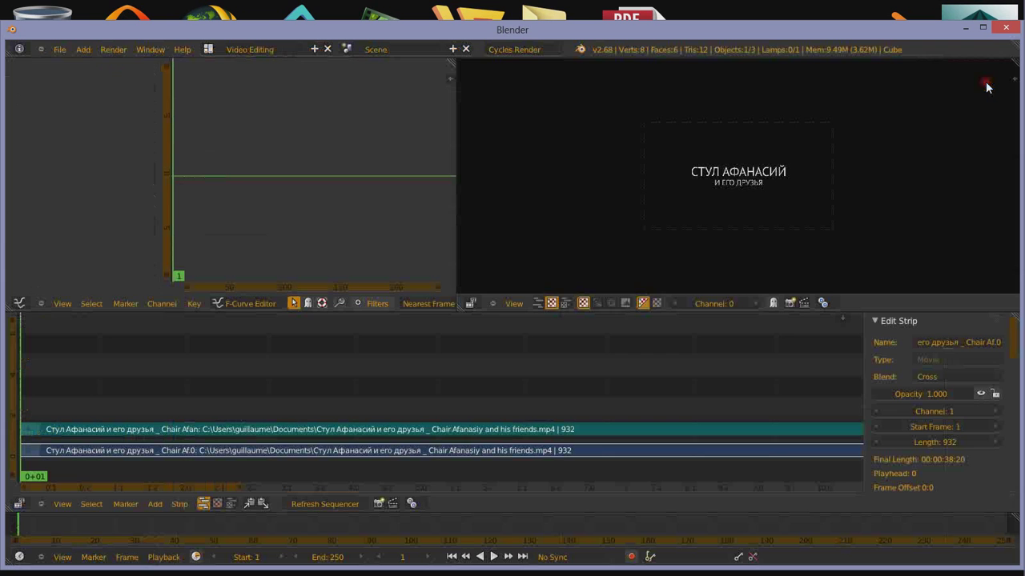
scroll(271, 404, down, 3)
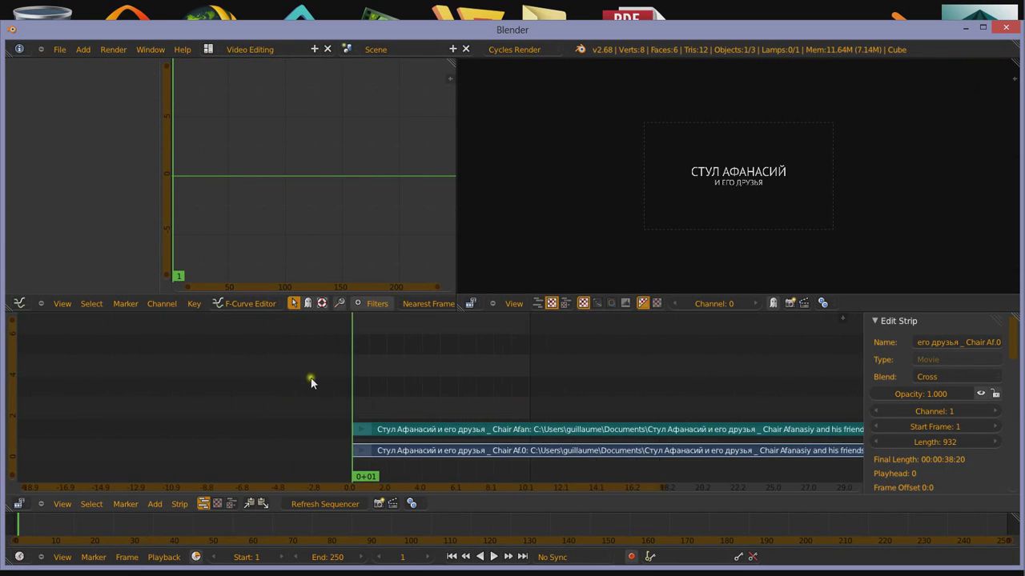
scroll(298, 370, down, 3)
mouse_move(299, 371)
mouse_down()
mouse_move(506, 349)
mouse_move(469, 347)
mouse_up()
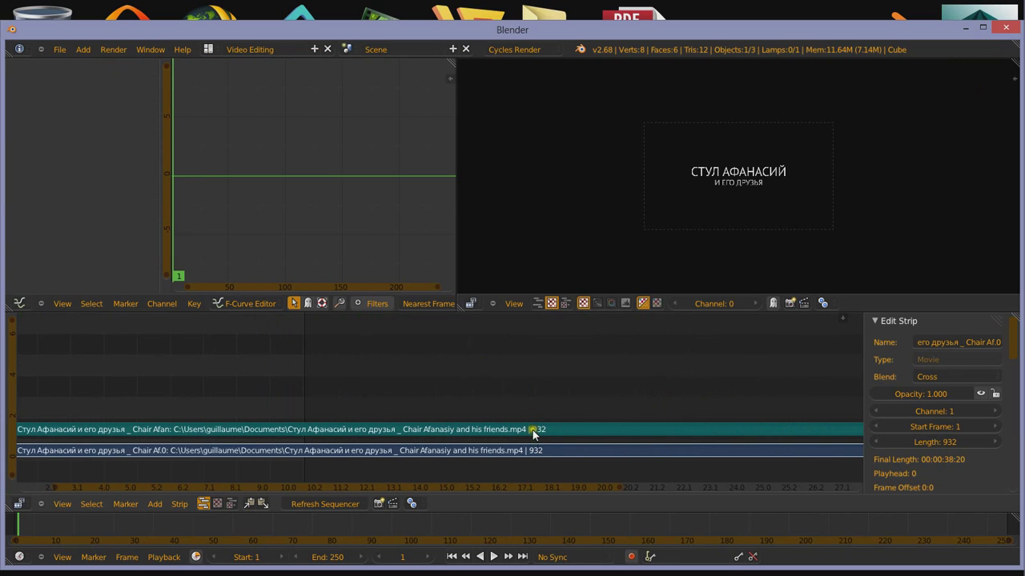
click(19, 303)
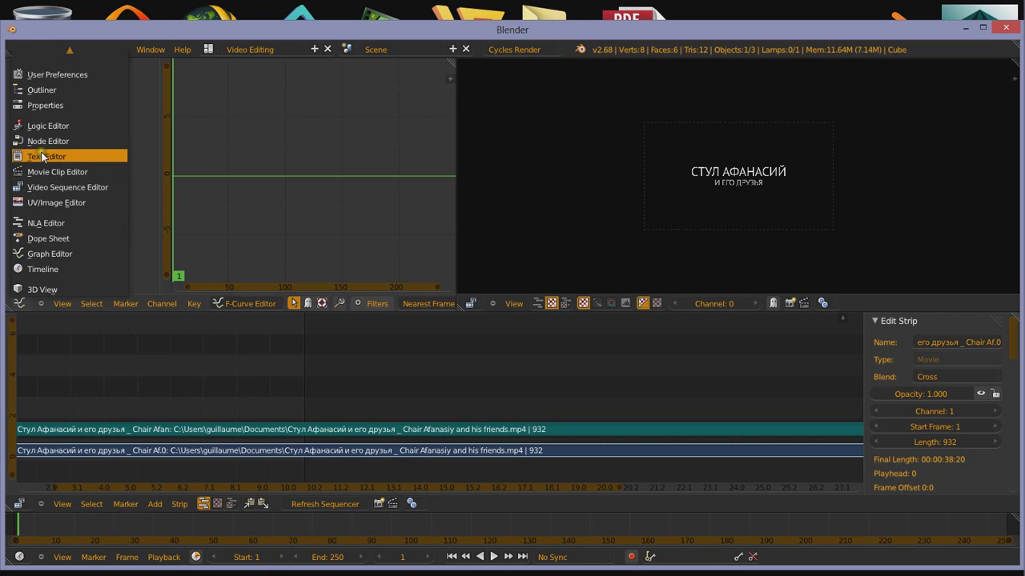
Turn the top-left area into render properties showing Dimensions: 1920×1080 at 50%, 24 fps.
click(42, 106)
scroll(312, 191, down, 1)
scroll(323, 211, down, 4)
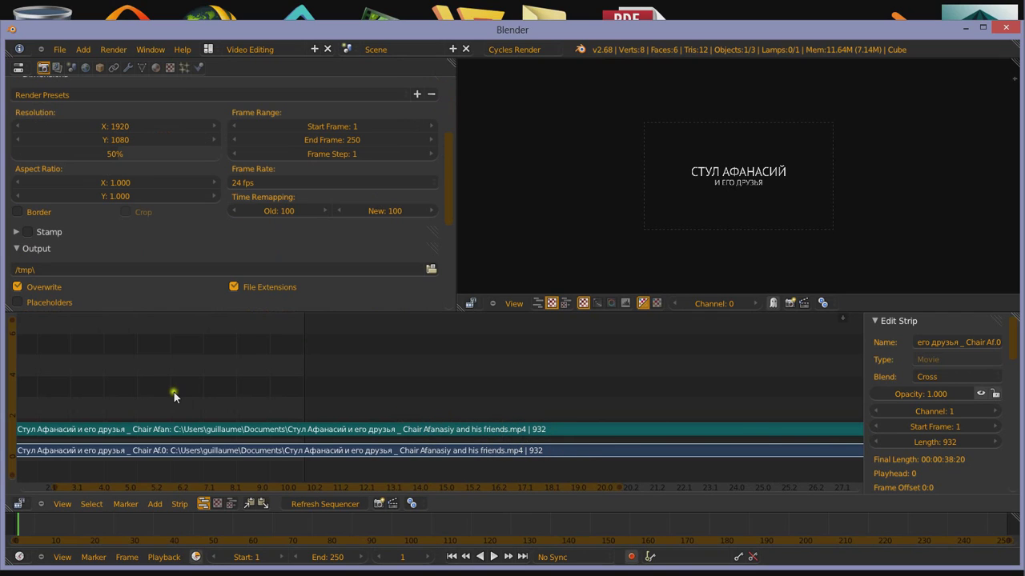
Scrub the clip past frames 500 and 803 to the closing title card, then back to early chair footage.
drag(139, 379, 433, 398)
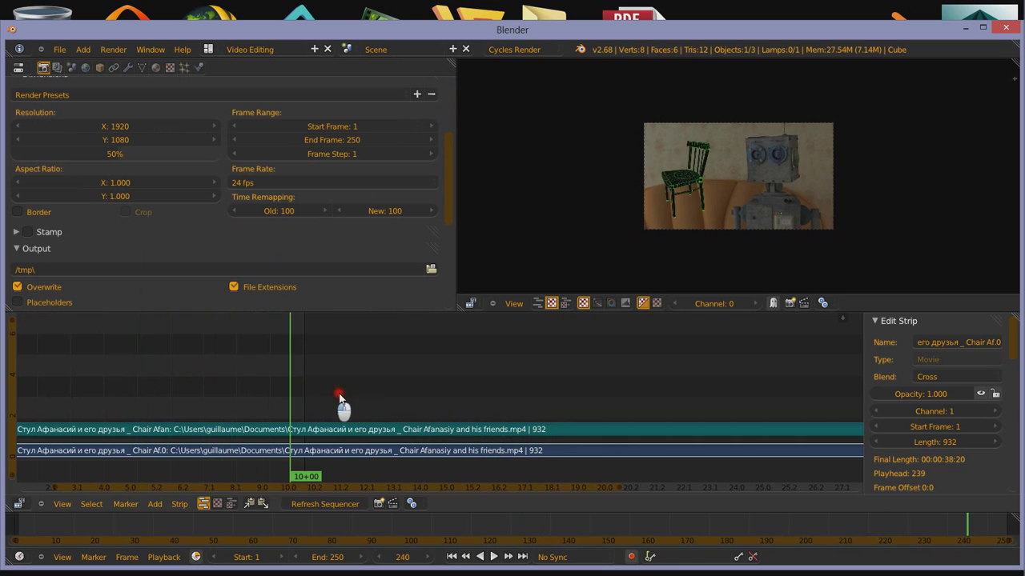
drag(433, 397, 637, 387)
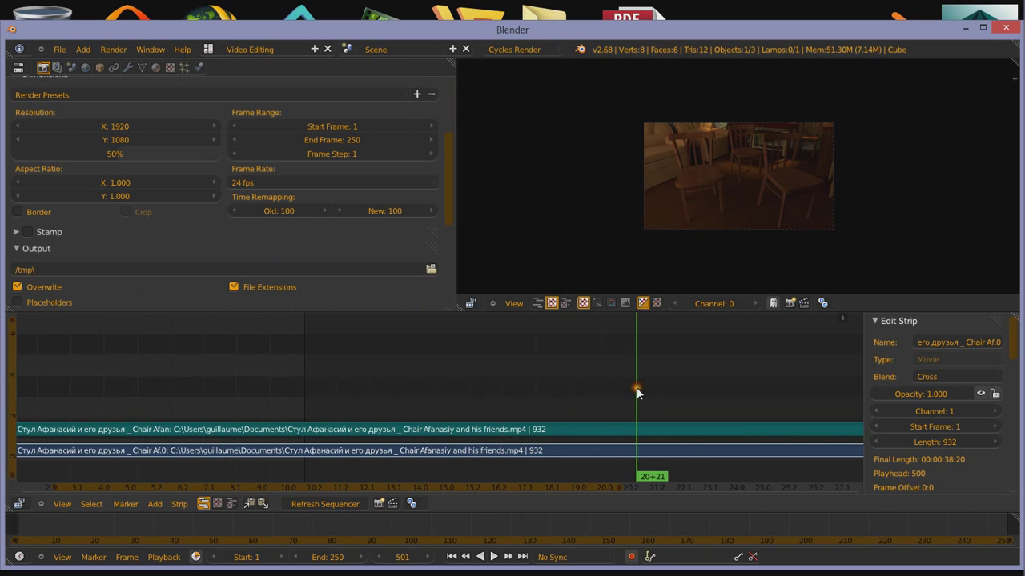
scroll(539, 388, down, 3)
scroll(540, 388, down, 2)
mouse_move(526, 389)
mouse_down()
mouse_move(638, 399)
mouse_move(313, 410)
mouse_up()
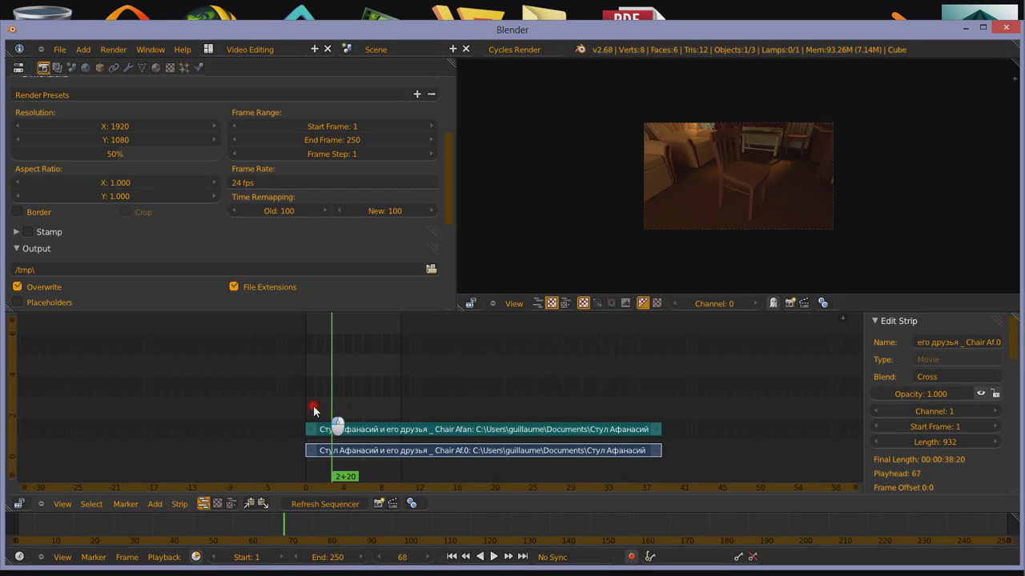
drag(668, 416, 640, 421)
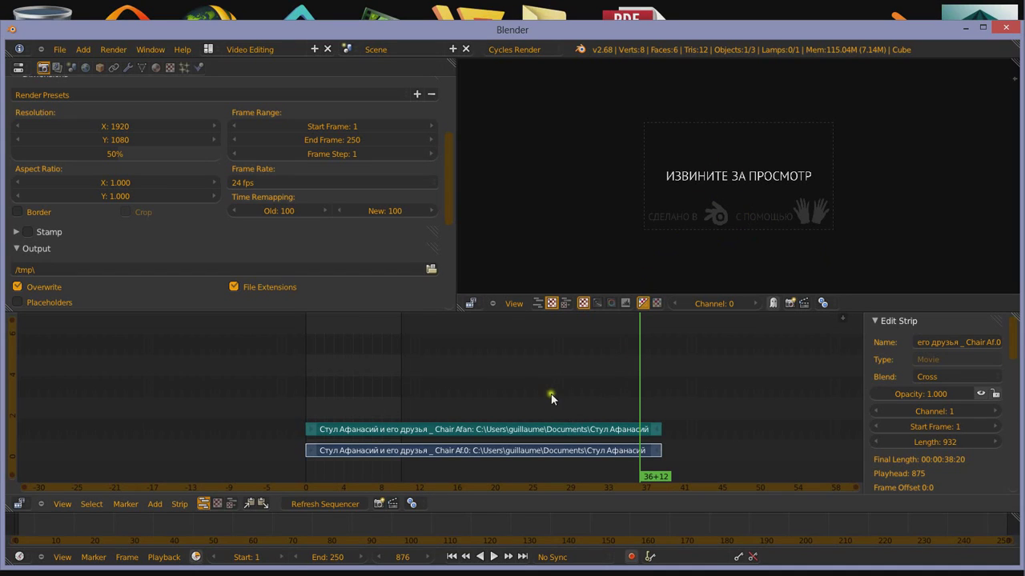
mouse_move(564, 368)
mouse_down()
mouse_move(340, 402)
mouse_move(661, 432)
mouse_up()
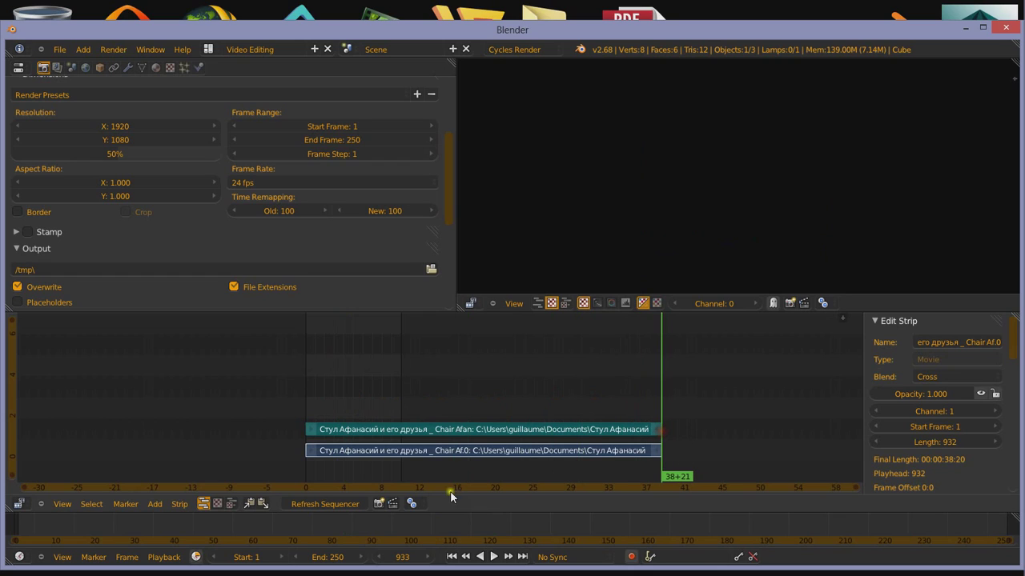
Set the scene end frame to 933 and scrub through the clip from its start.
click(332, 556)
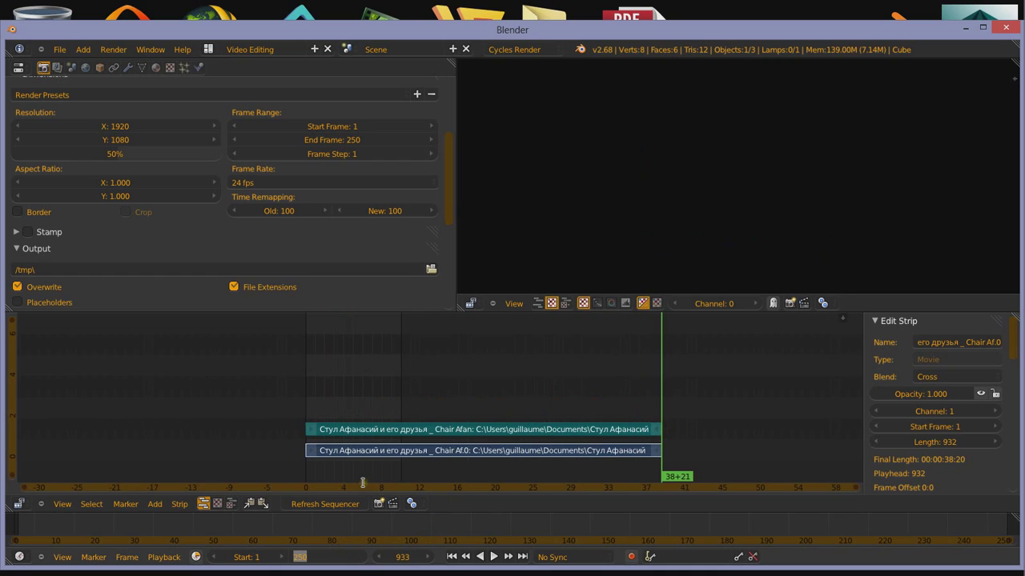
text(933)
key(Return)
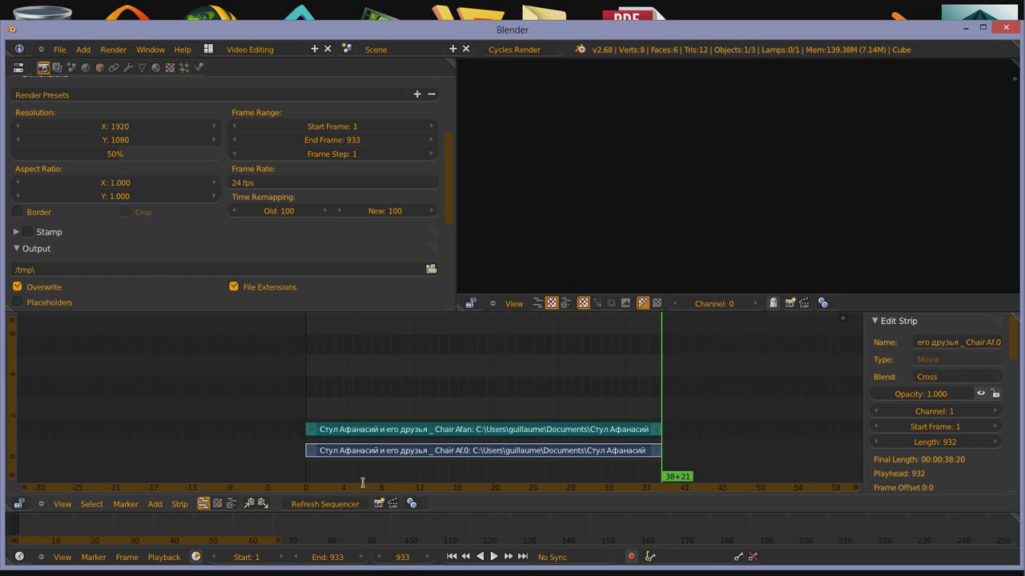
mouse_move(308, 404)
mouse_down()
mouse_move(477, 397)
mouse_move(317, 417)
mouse_move(334, 419)
mouse_up()
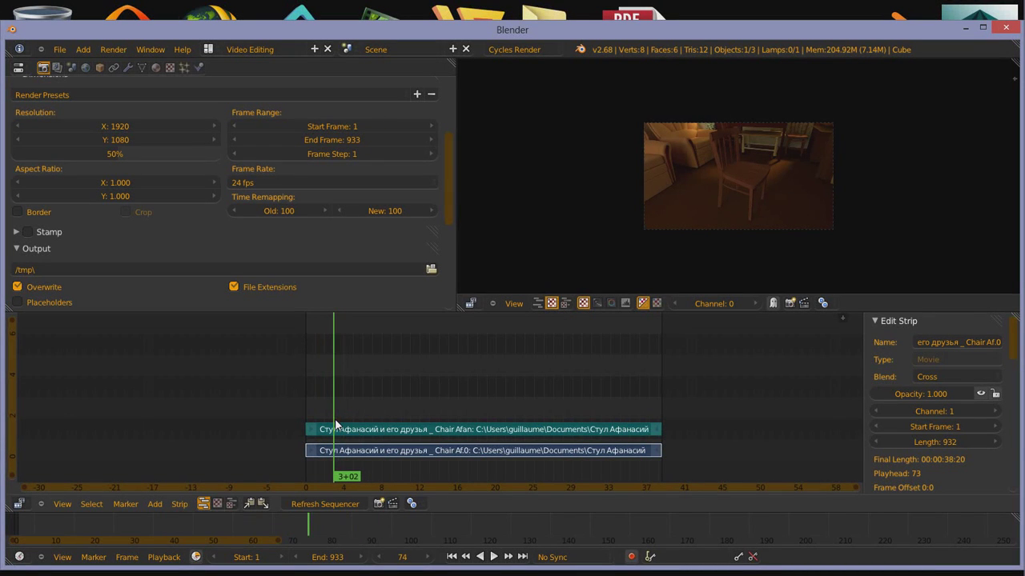
Play the clip backward and forward, step frame by frame to park on frame 54, and save.
drag(334, 419, 332, 422)
key(alt+shift+a)
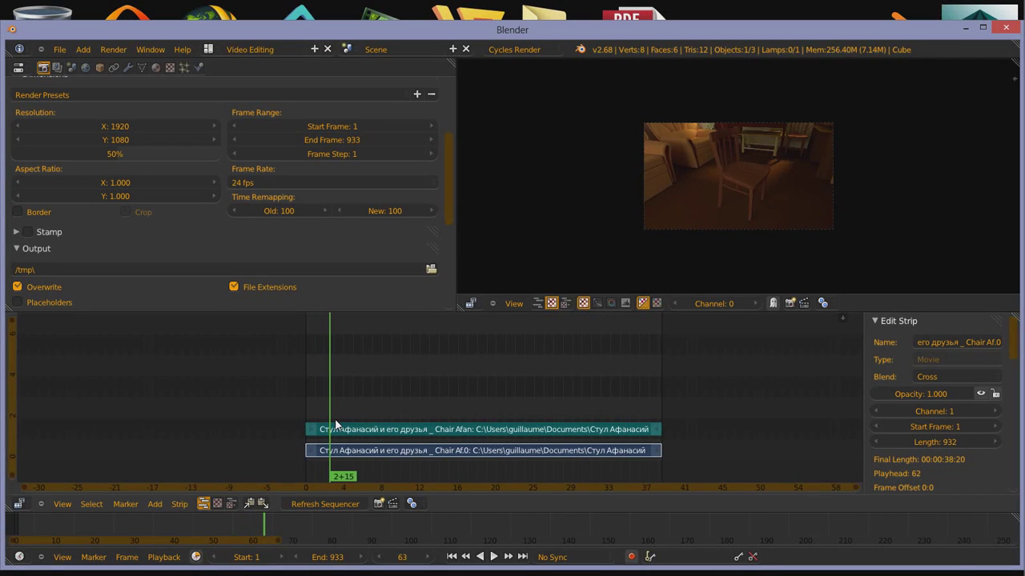
key(alt+shift+a)
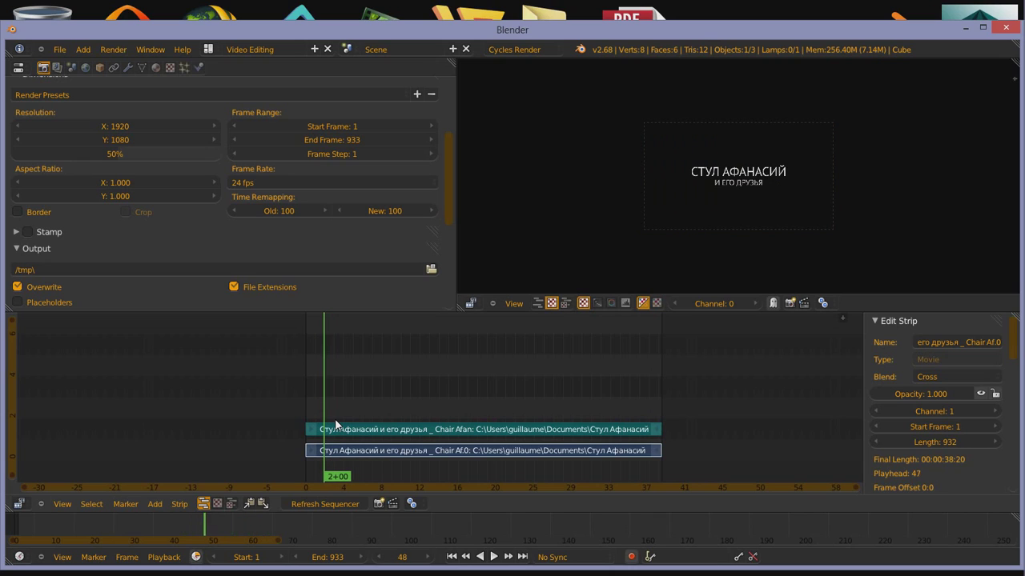
key(alt+a)
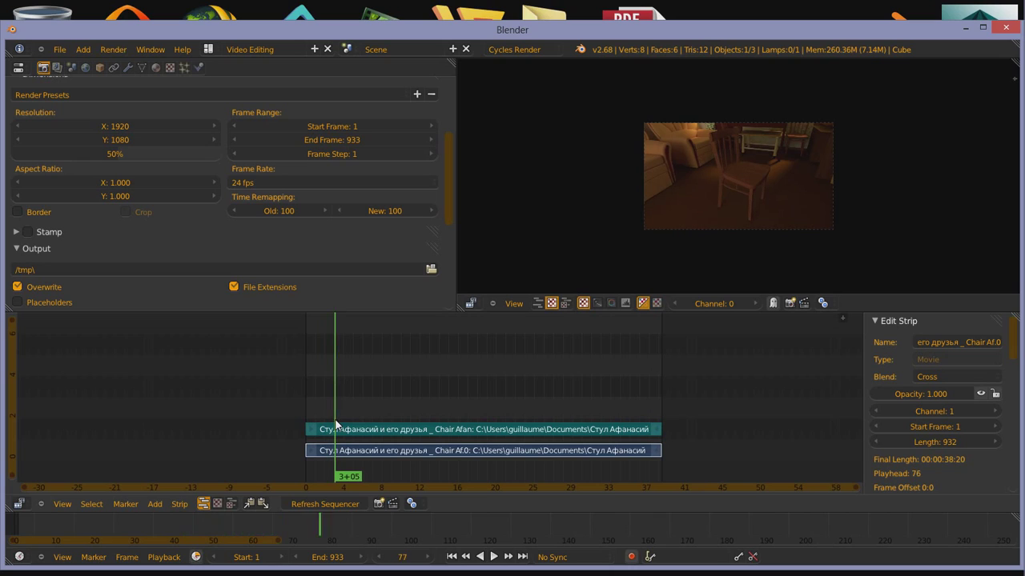
key(alt+shift+a)
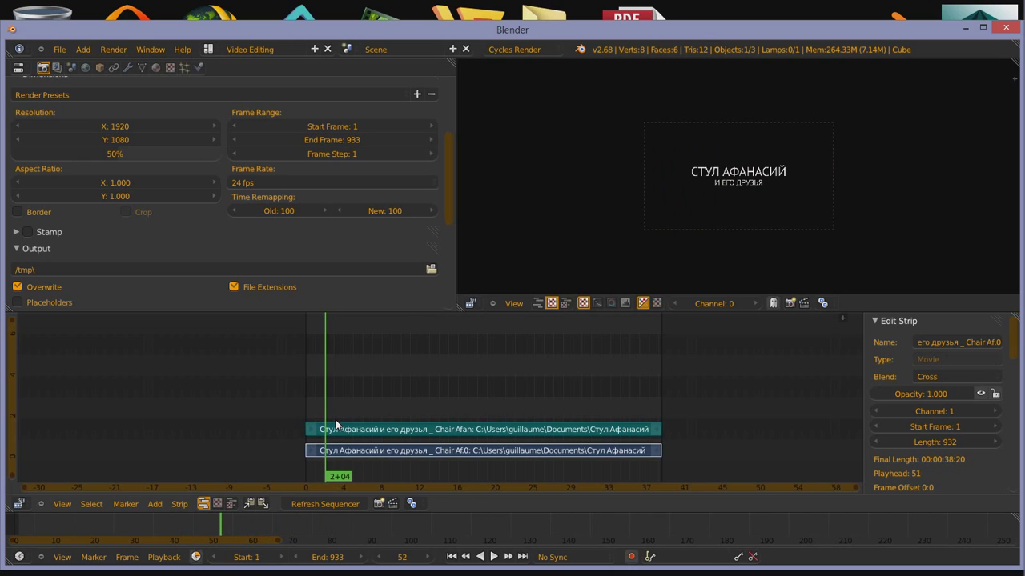
key(Right)
key(Right)
key(Right)
key(Left)
key(Left)
key(Right)
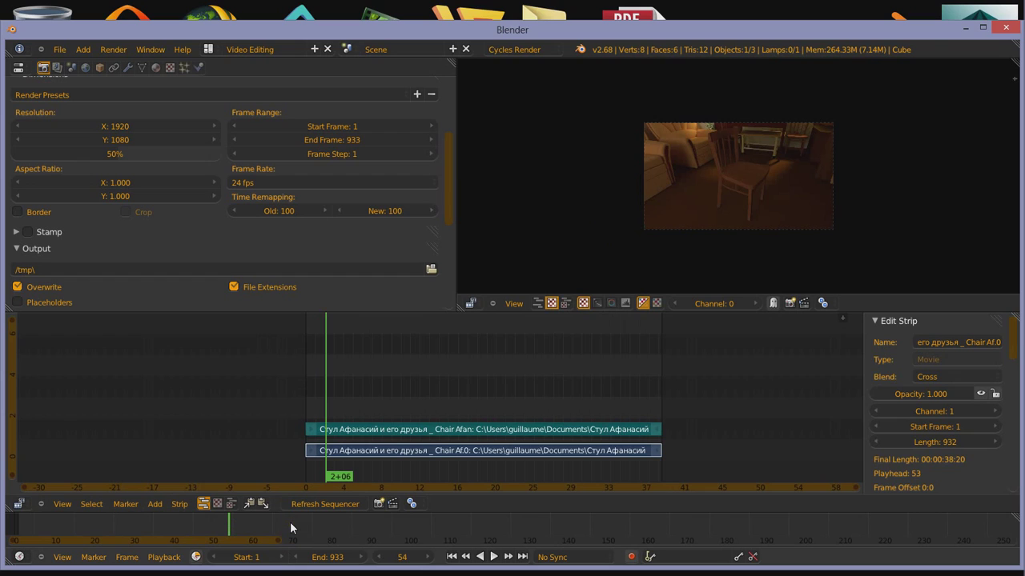
key(ctrl+s)
key(ctrl+s)
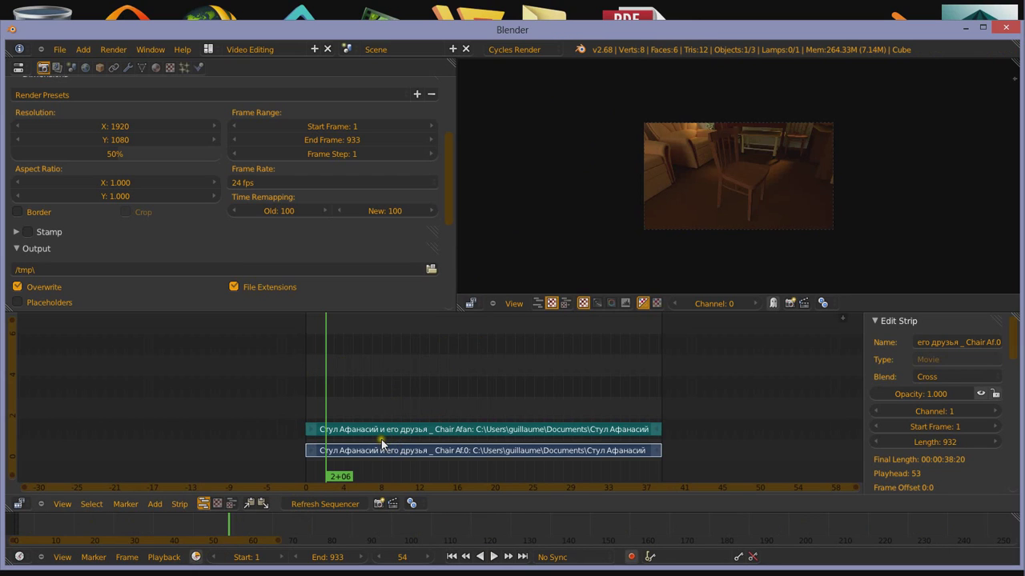
Cut both chair strips at frame 54, then split the channel-1 movie strip again at frame 488.
key(k)
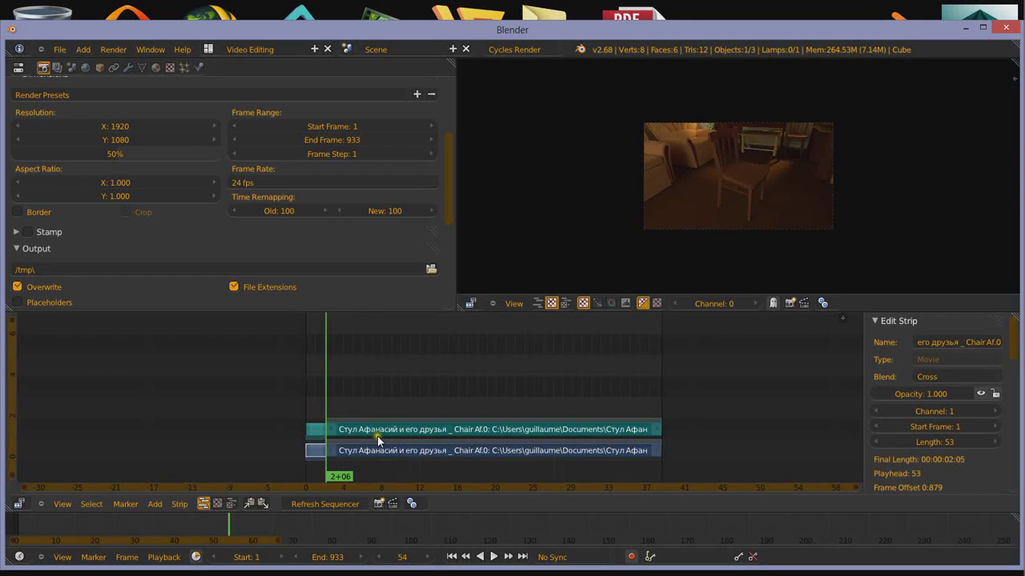
click(312, 449)
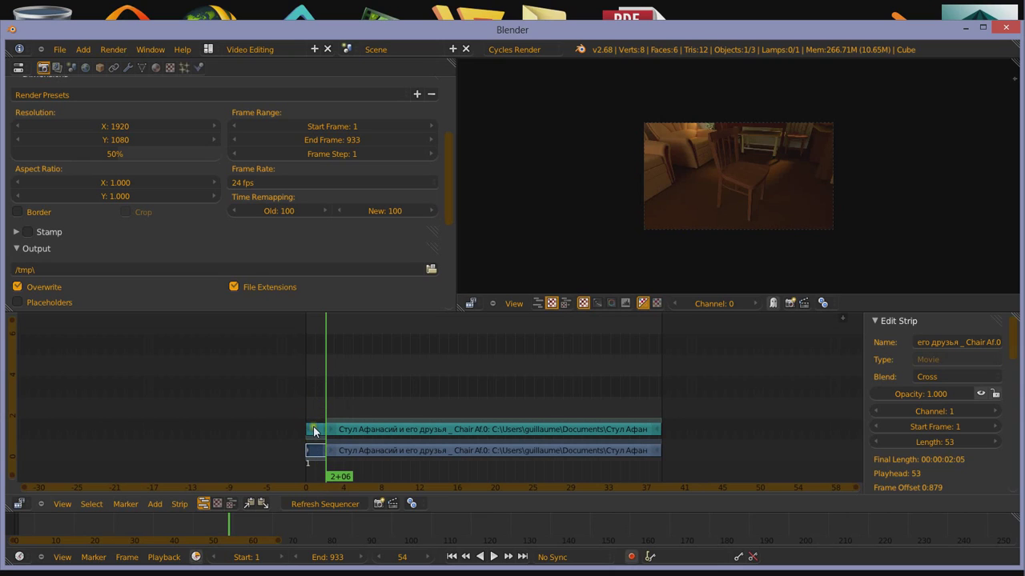
click(337, 429)
click(344, 453)
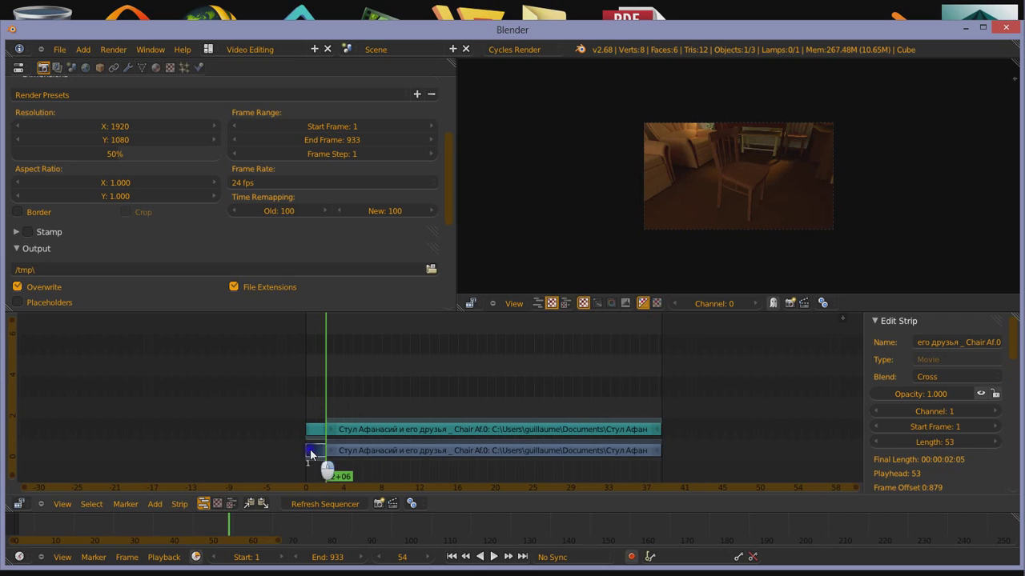
click(357, 431)
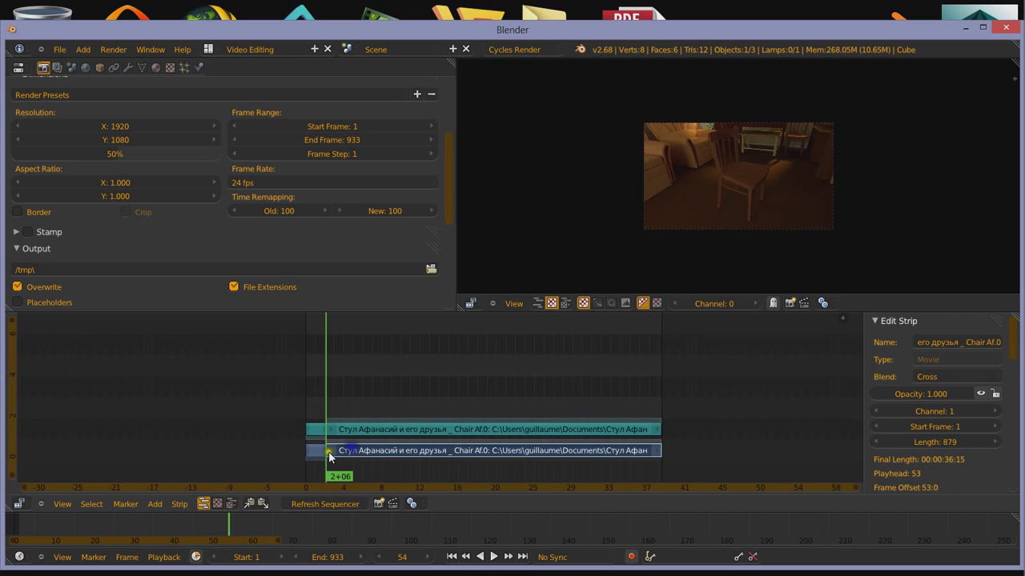
click(314, 449)
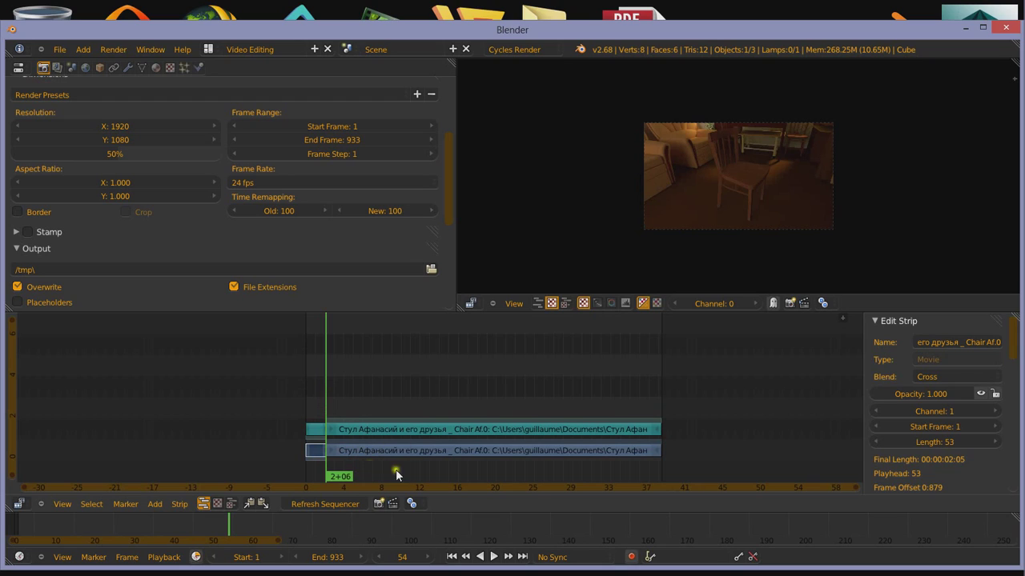
key(k)
click(492, 377)
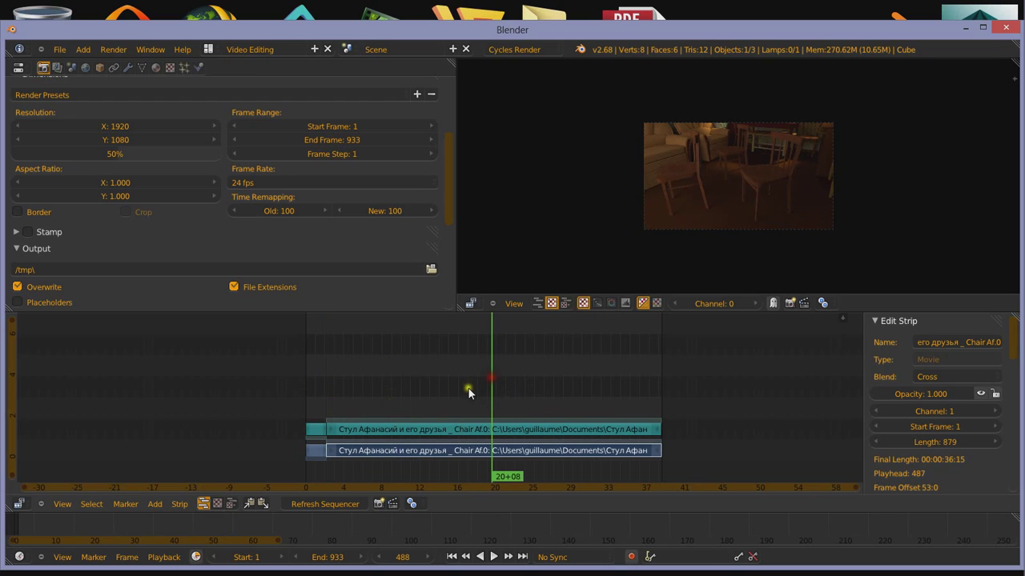
key(k)
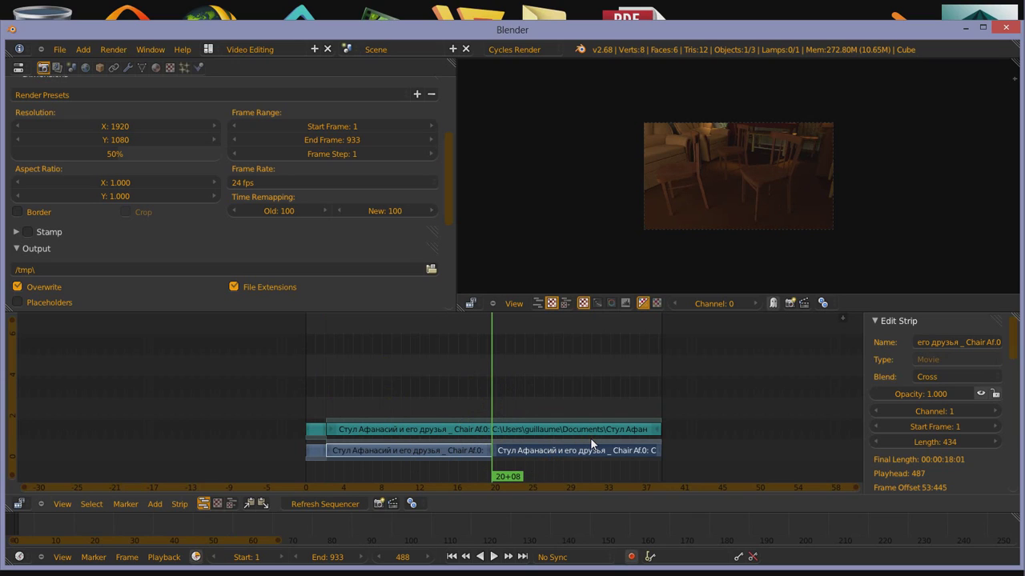
Undo the frame-488 split and erase the short leading pieces of the sound and movie strips.
key(ctrl+z)
drag(393, 368, 334, 376)
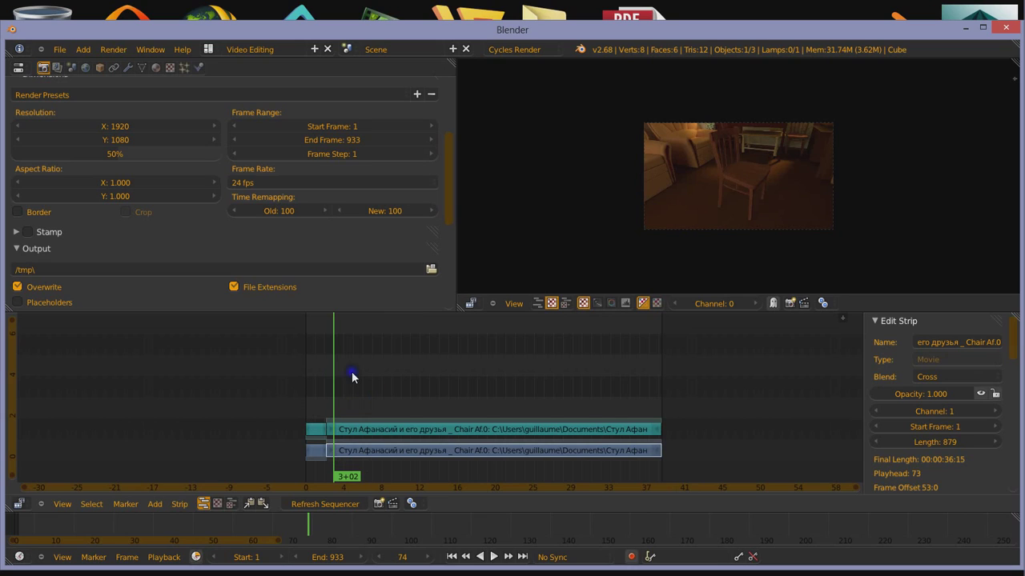
click(315, 433)
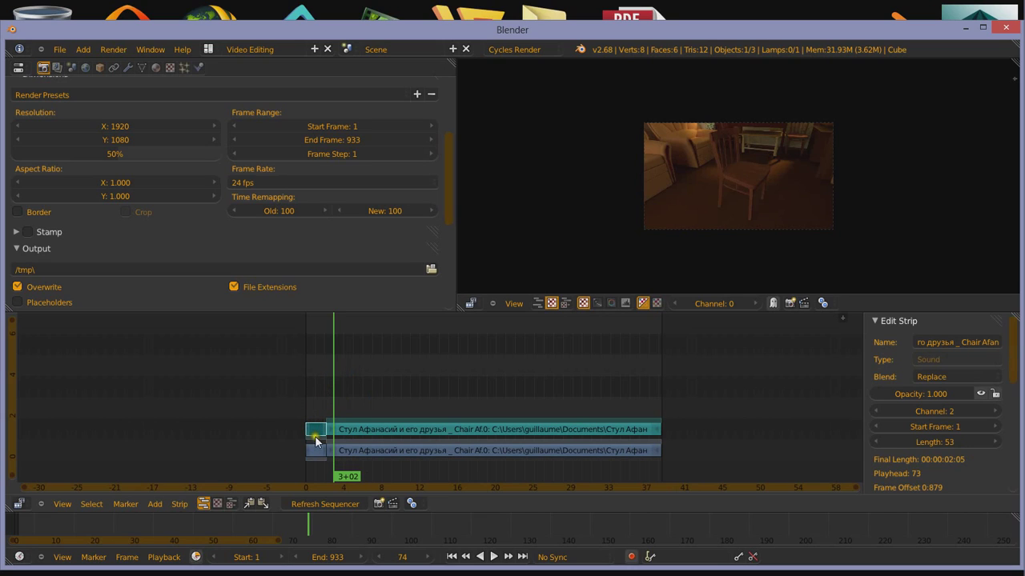
click(313, 450)
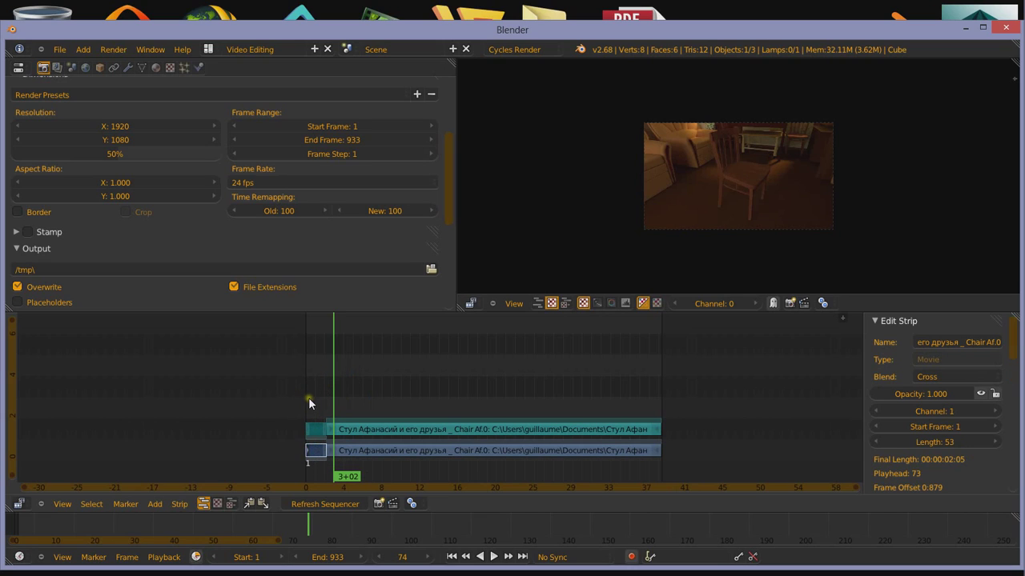
key(x)
click(282, 385)
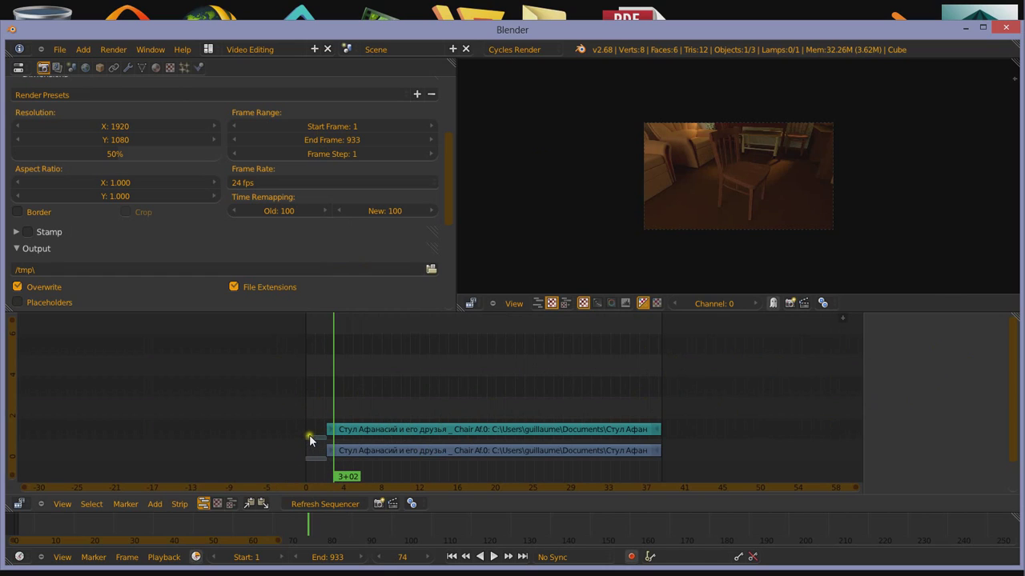
Zoom the sequencer and grab the movie strip's left handle to slide its start back toward frame 1.
scroll(304, 439, up, 4)
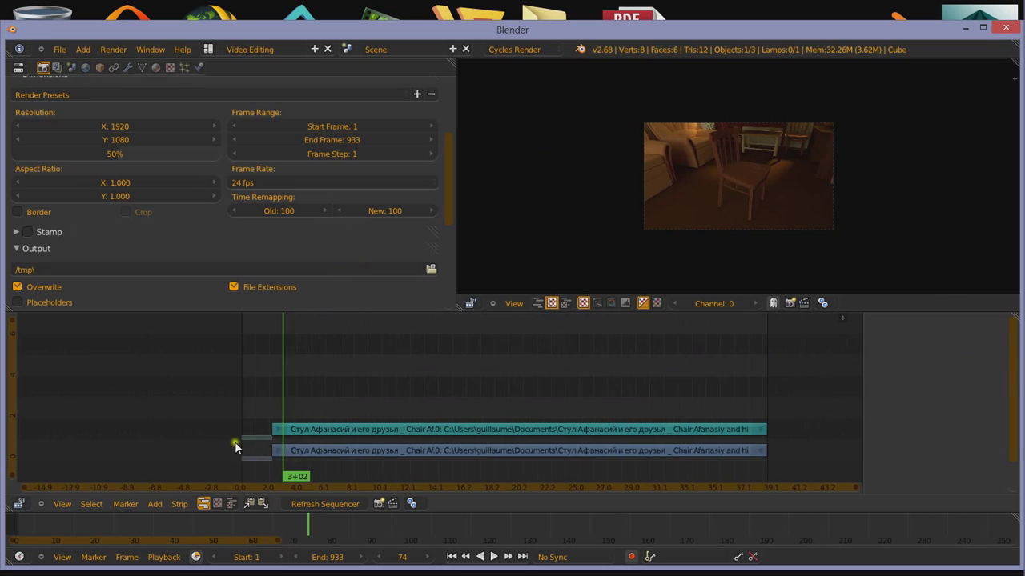
scroll(225, 441, up, 3)
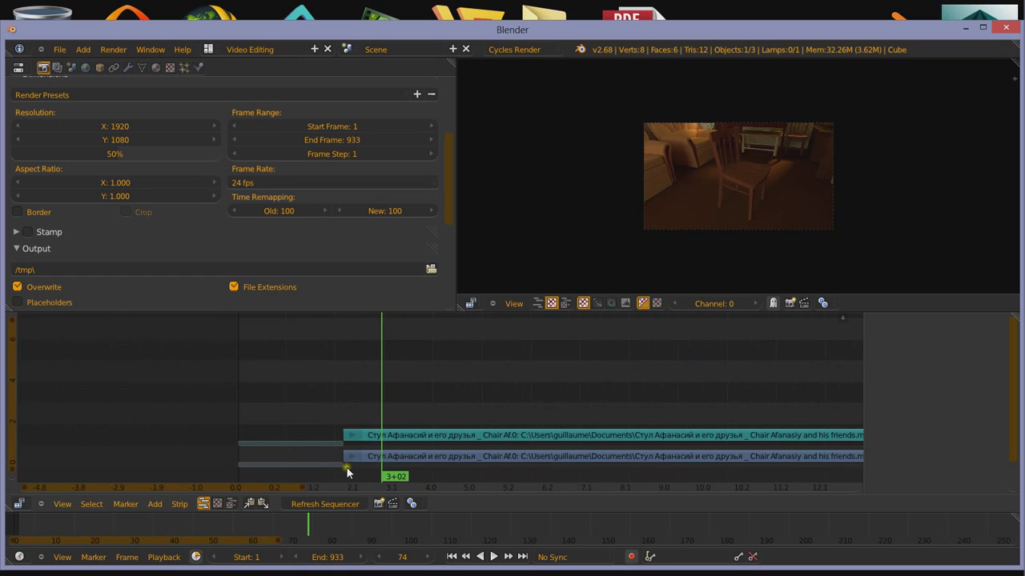
mouse_move(352, 406)
mouse_down()
mouse_move(317, 422)
mouse_move(424, 433)
mouse_move(401, 432)
mouse_up()
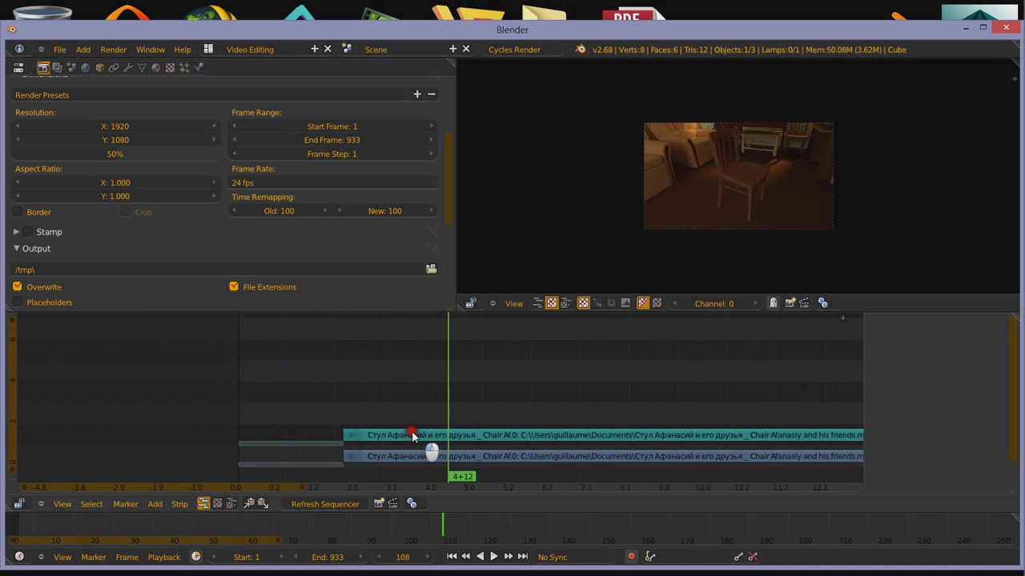
right_click(353, 462)
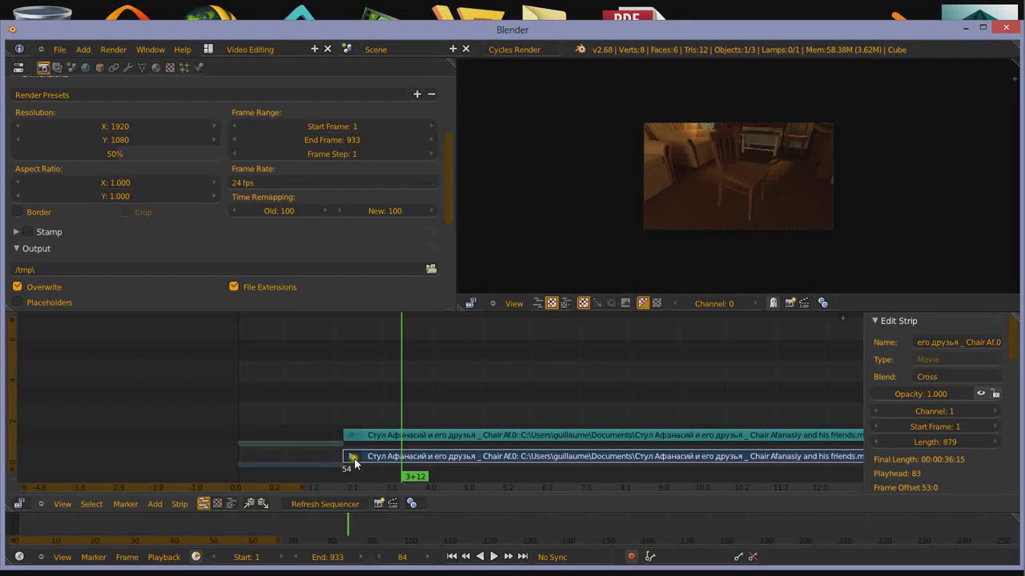
key(g)
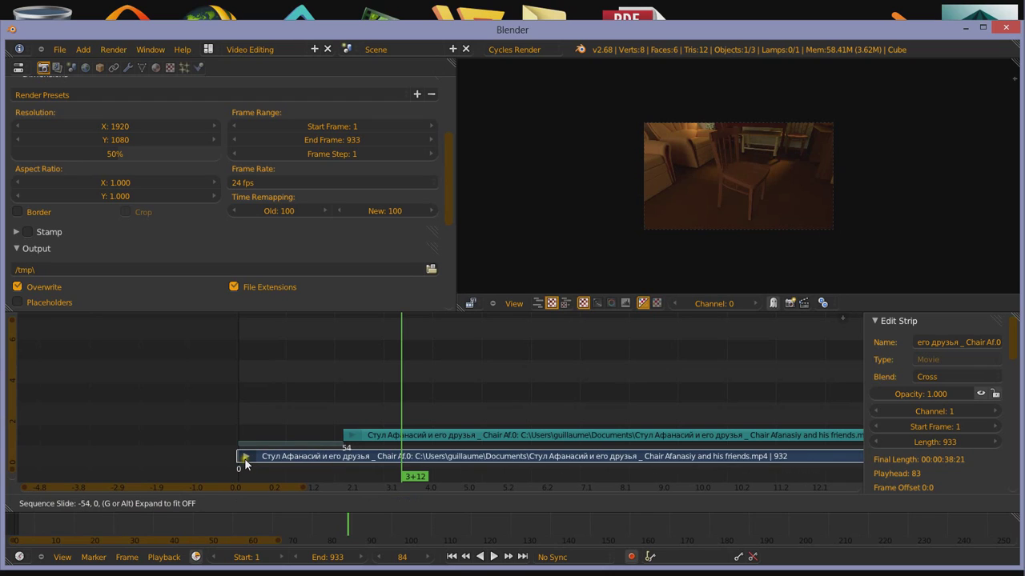
Trim the title card off the movie strip so it starts at frame 55 with length 878.
click(245, 464)
mouse_move(301, 401)
mouse_down()
mouse_move(246, 410)
mouse_move(339, 414)
mouse_up()
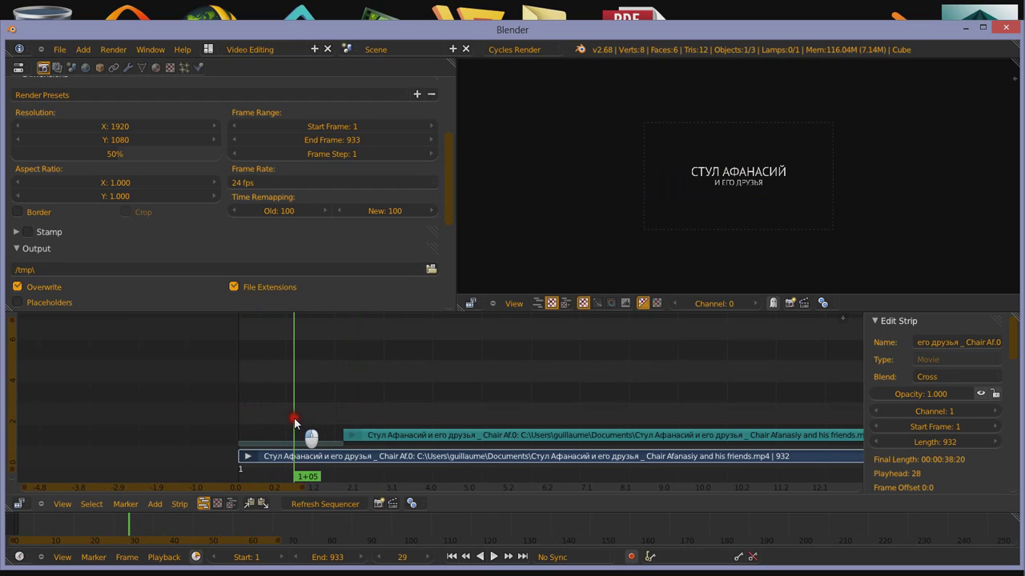
drag(339, 413, 295, 416)
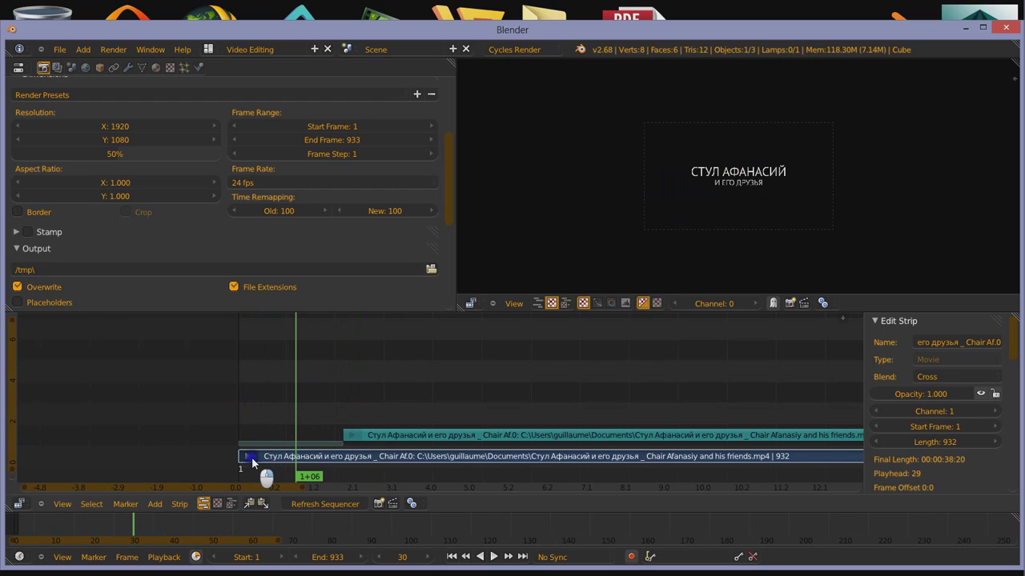
drag(253, 462, 359, 466)
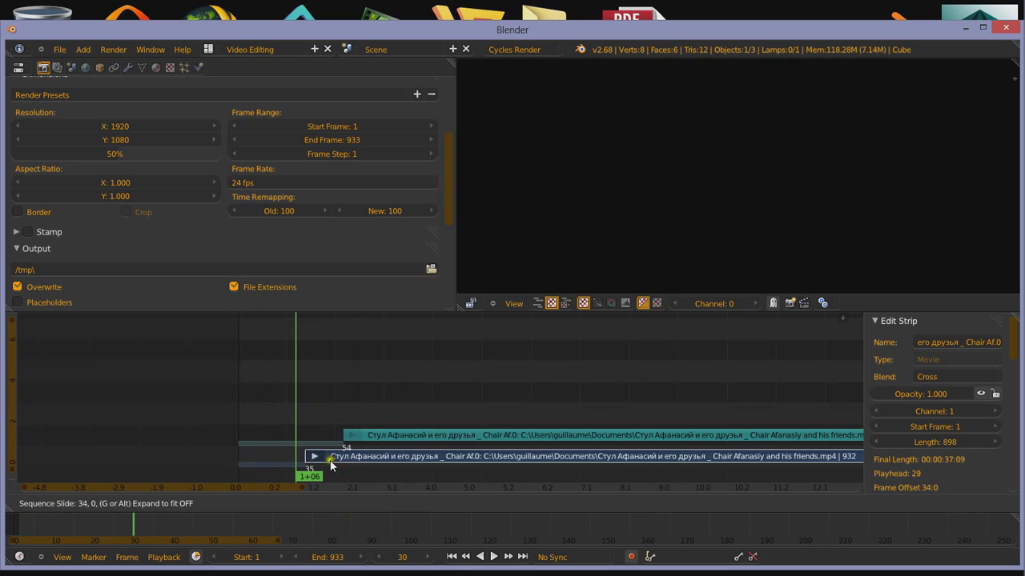
drag(331, 416, 366, 425)
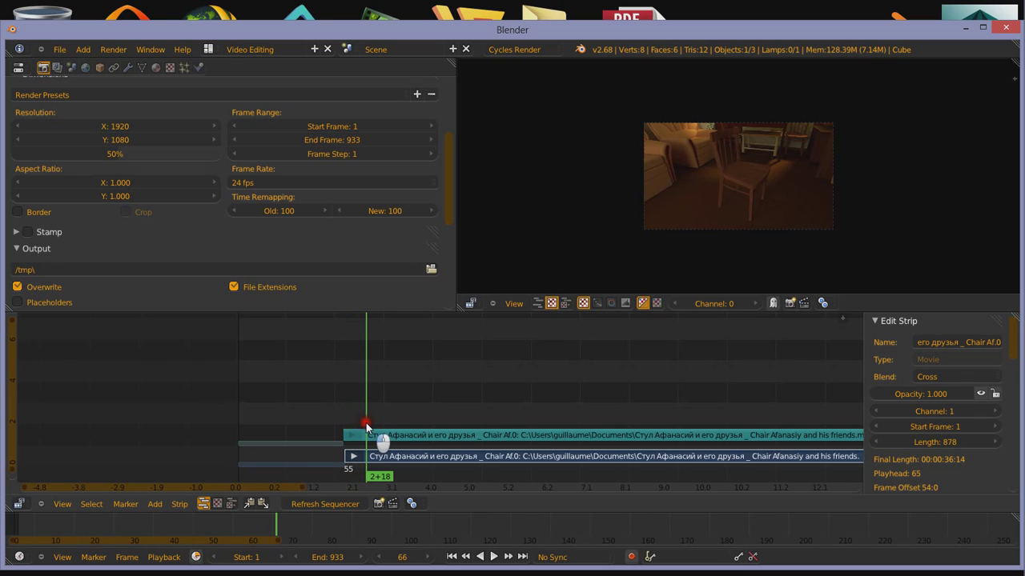
Cut both the movie and sound strips at frame 88.
right_click(393, 435)
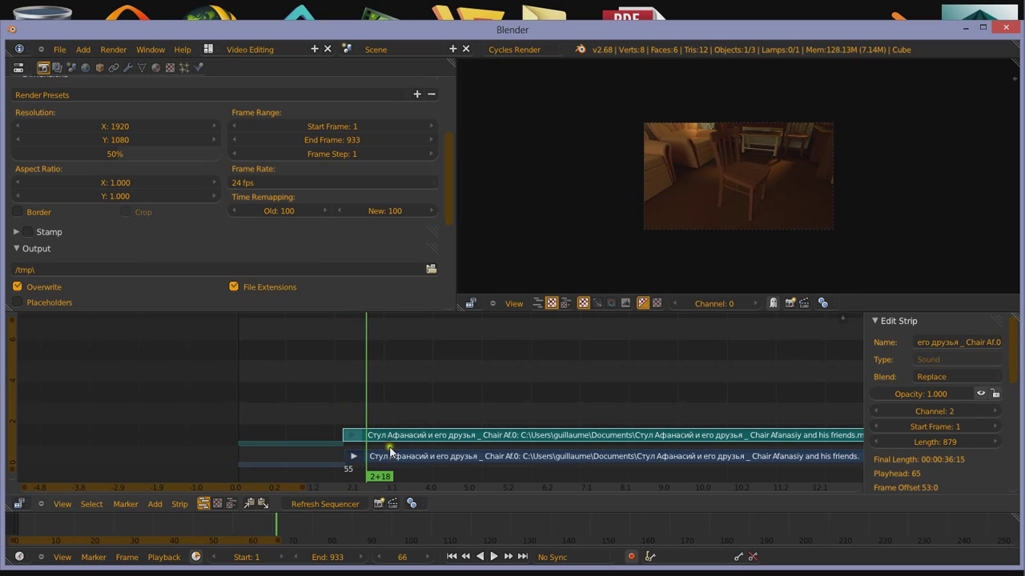
click(408, 392)
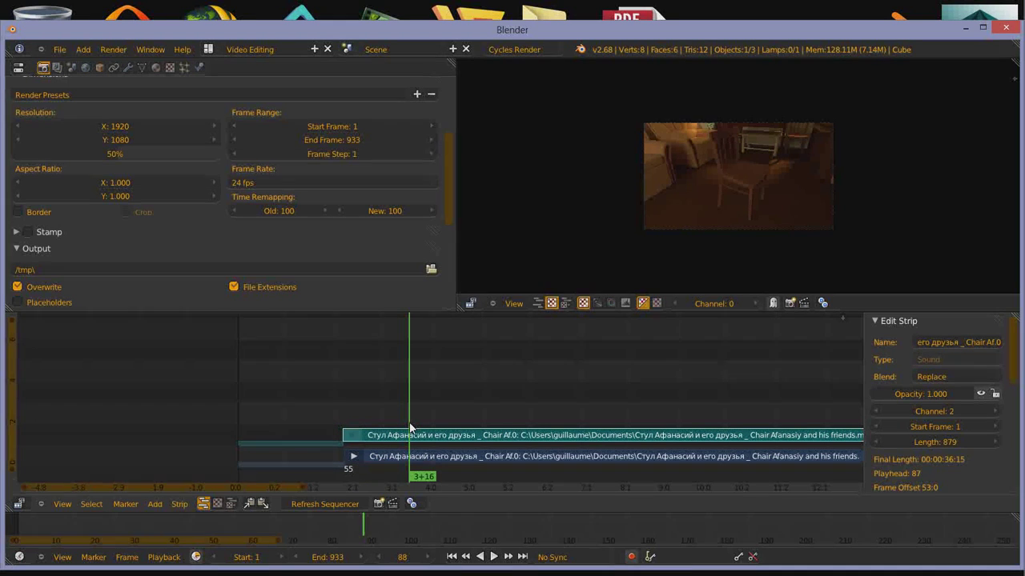
key(k)
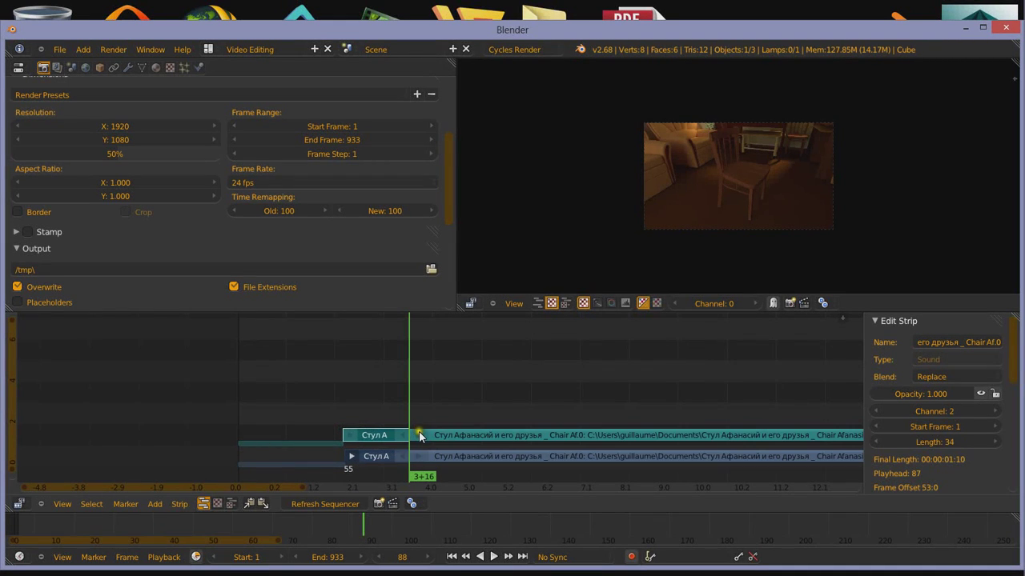
Delete the two short leading pieces before frame 88 from both strips.
click(411, 391)
click(404, 456)
click(384, 435)
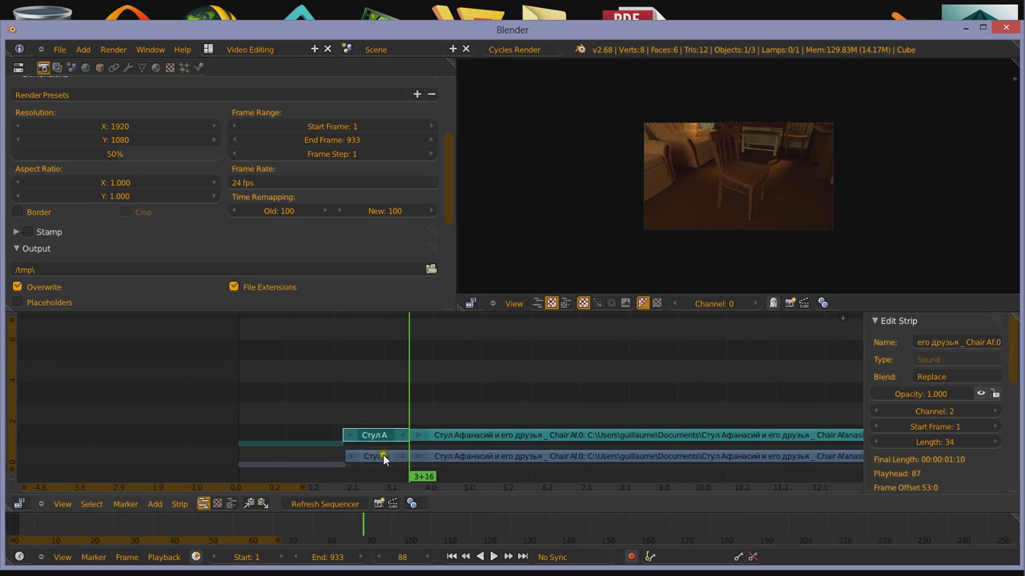
click(383, 454)
key(x)
click(338, 393)
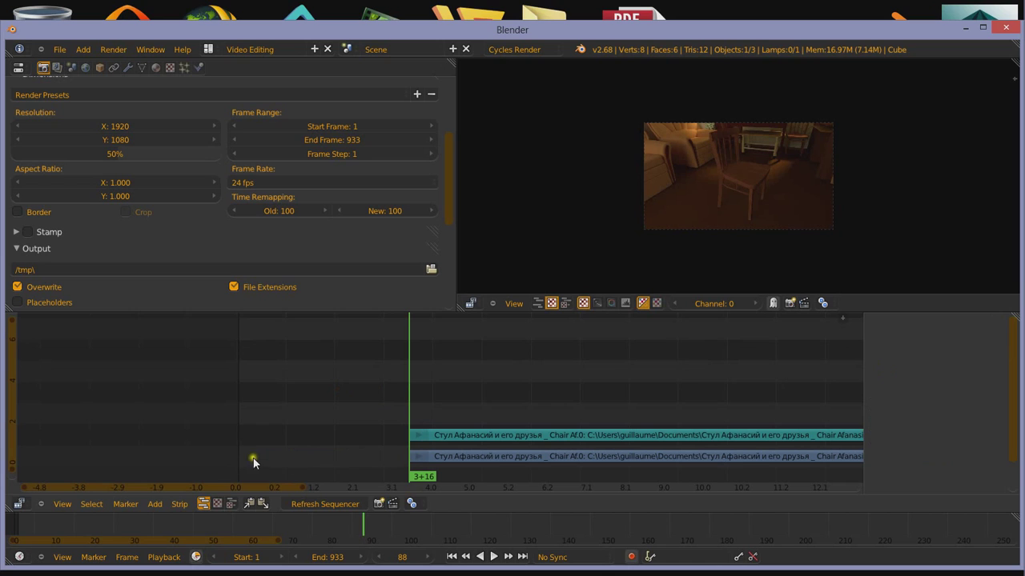
Drag the movie strip's left handle back so it starts at frame 1.
click(418, 461)
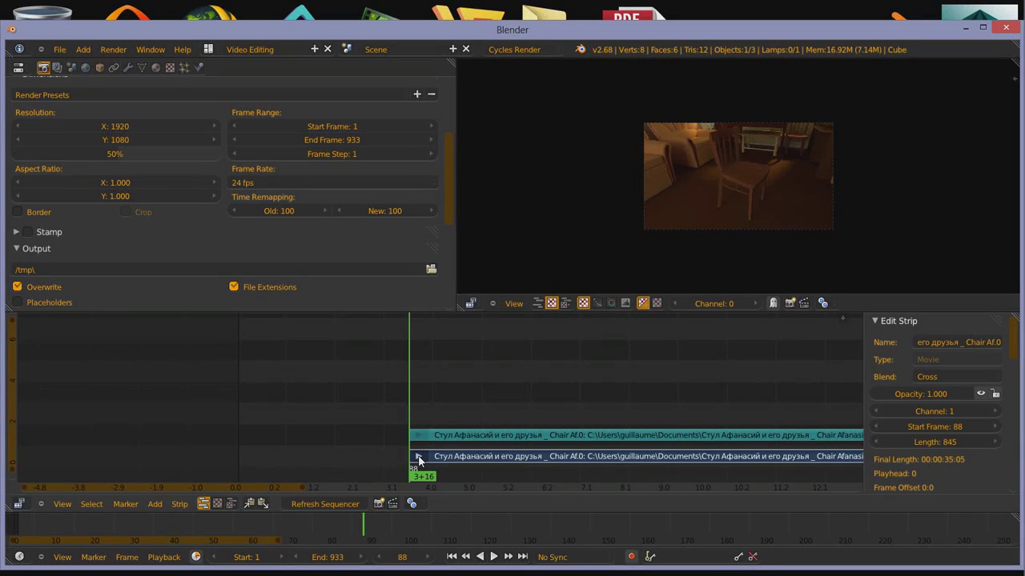
click(313, 409)
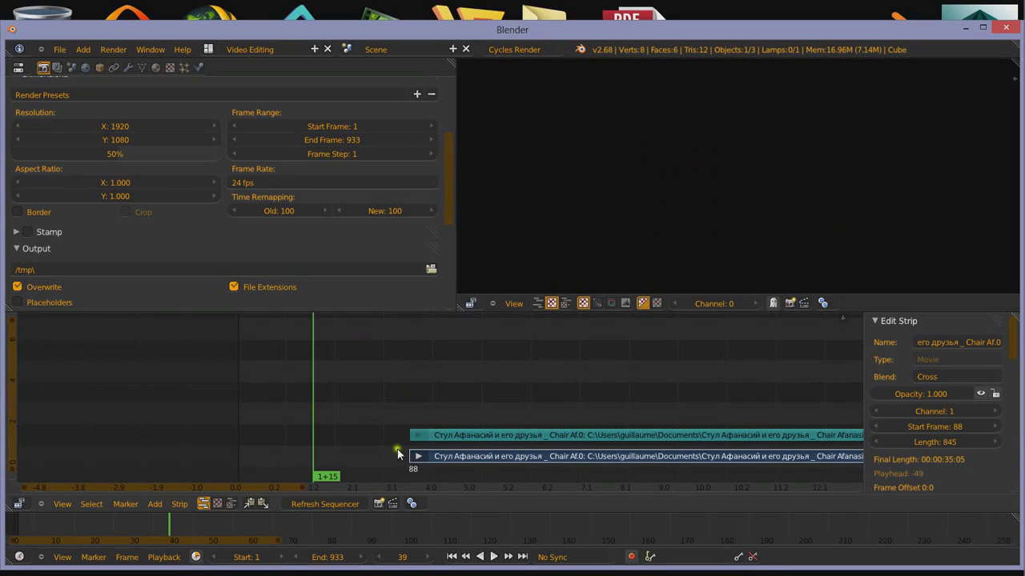
drag(414, 461, 250, 458)
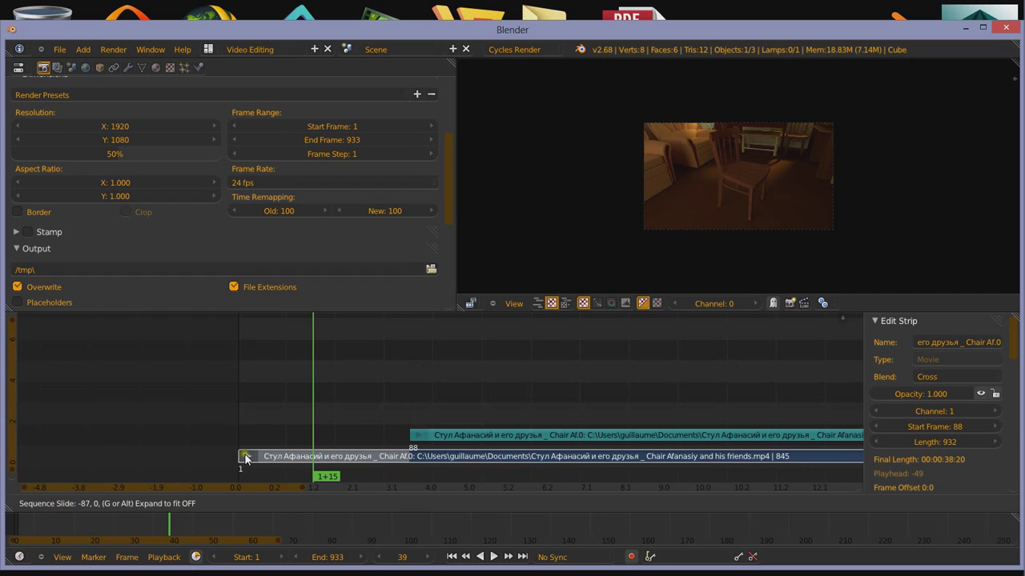
drag(251, 458, 241, 458)
Scrub through the edit to frame 73, then return the playhead to frame 1.
drag(295, 392, 462, 401)
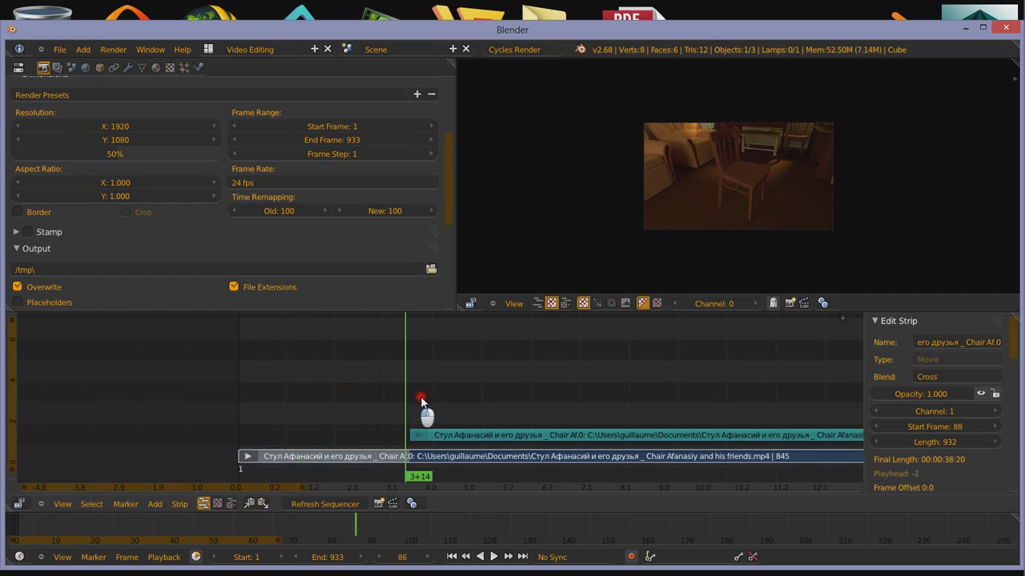
drag(462, 401, 381, 410)
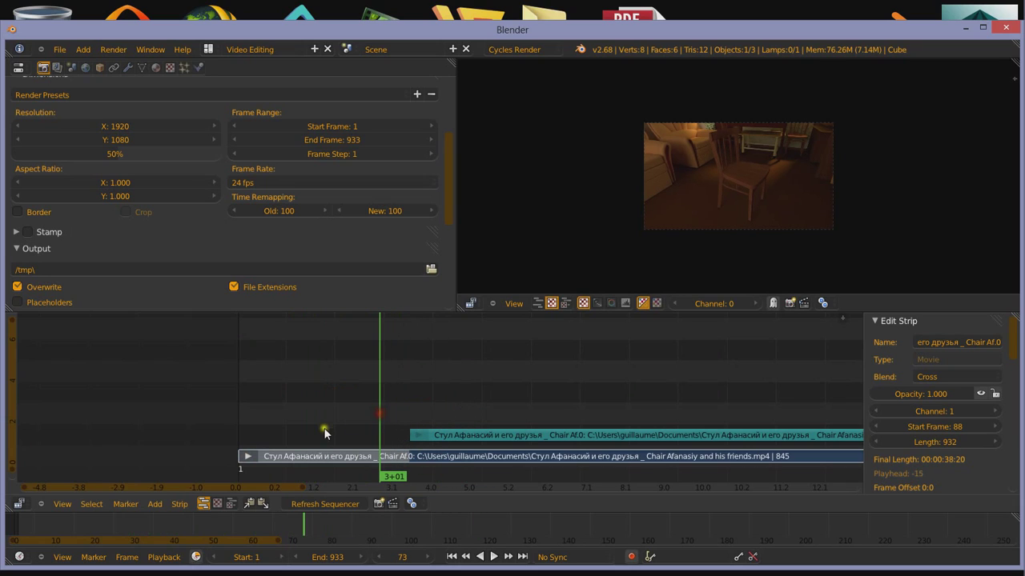
drag(272, 424, 240, 422)
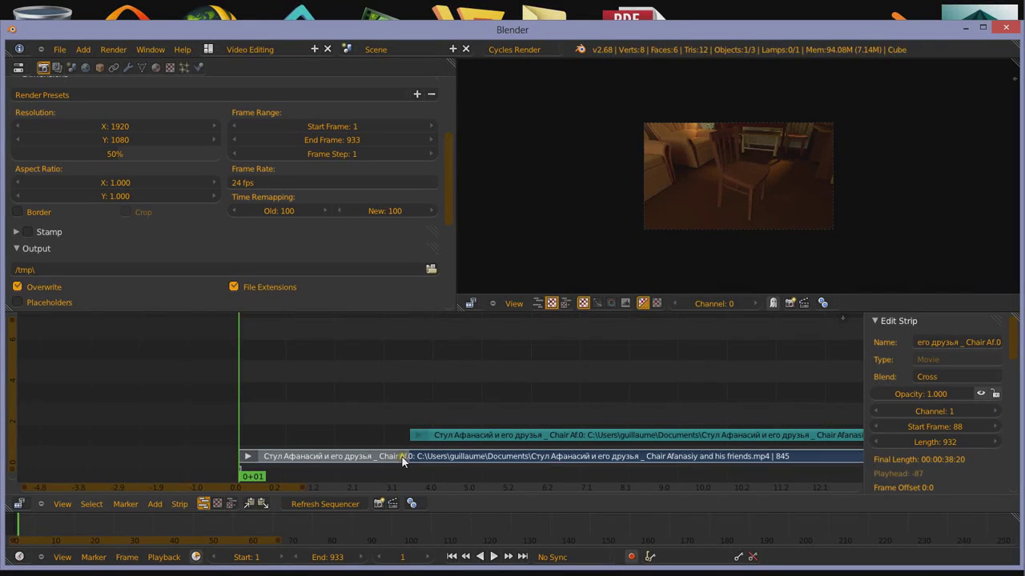
Play the edit with Alt+A, zoom into the preview, and resume playback to frame 386.
key(alt+a)
key(alt+a)
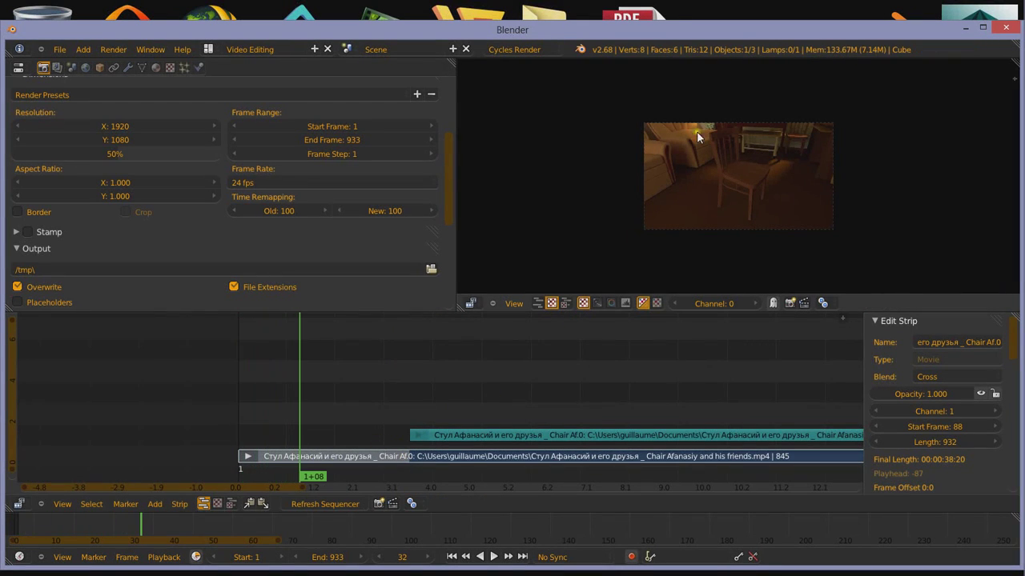
scroll(763, 165, up, 1)
scroll(763, 165, up, 2)
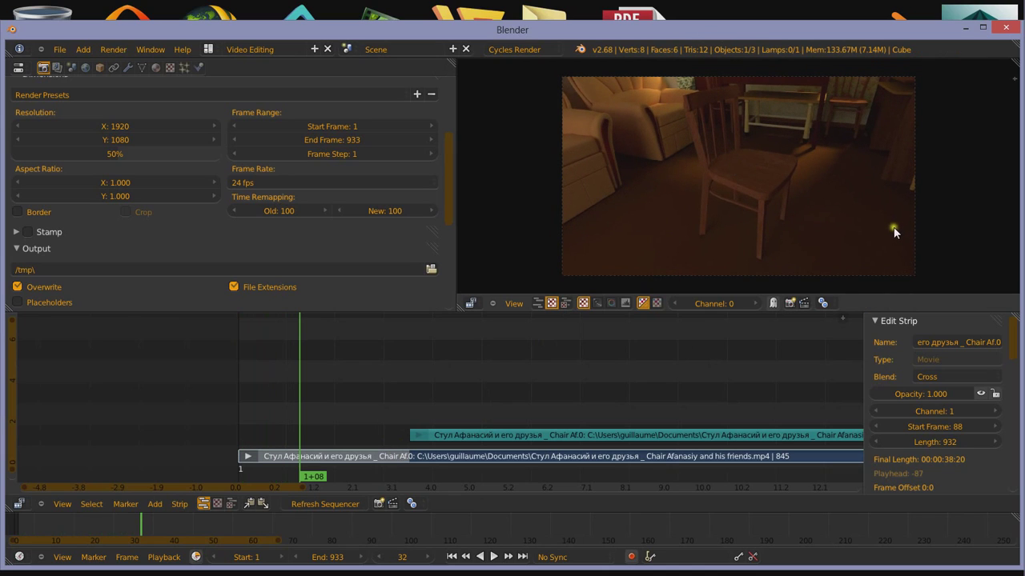
key(alt+a)
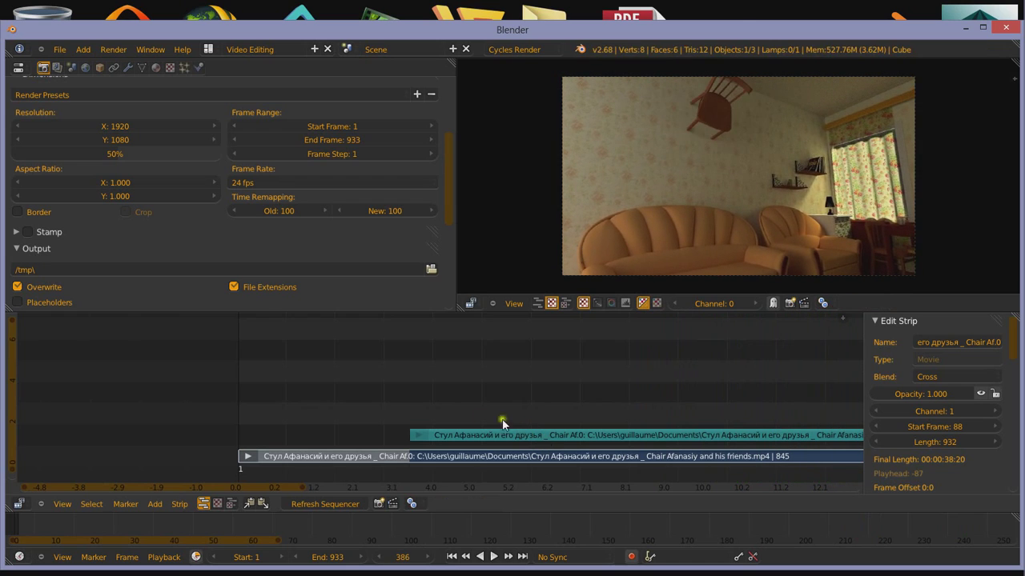
Stop playback, scrub the playhead back to frame 68, and zoom the timeline out.
click(466, 392)
drag(395, 392, 373, 400)
scroll(503, 341, down, 4)
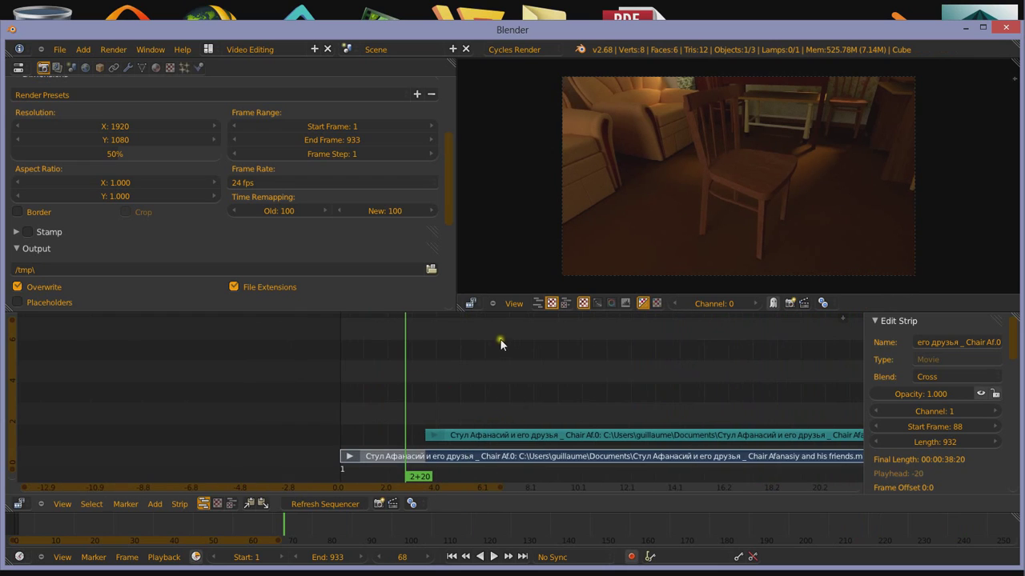
scroll(507, 341, down, 3)
scroll(515, 351, down, 3)
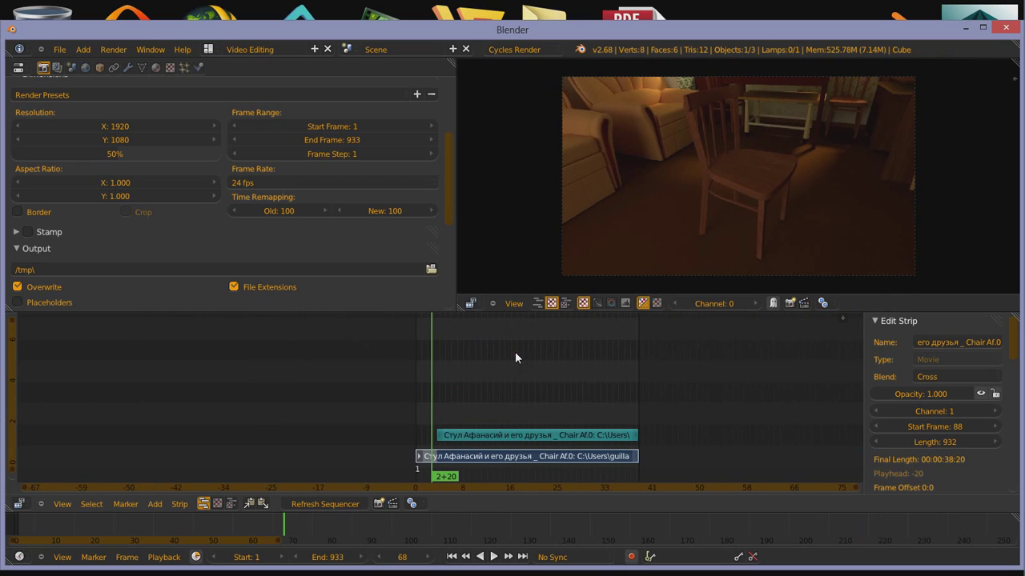